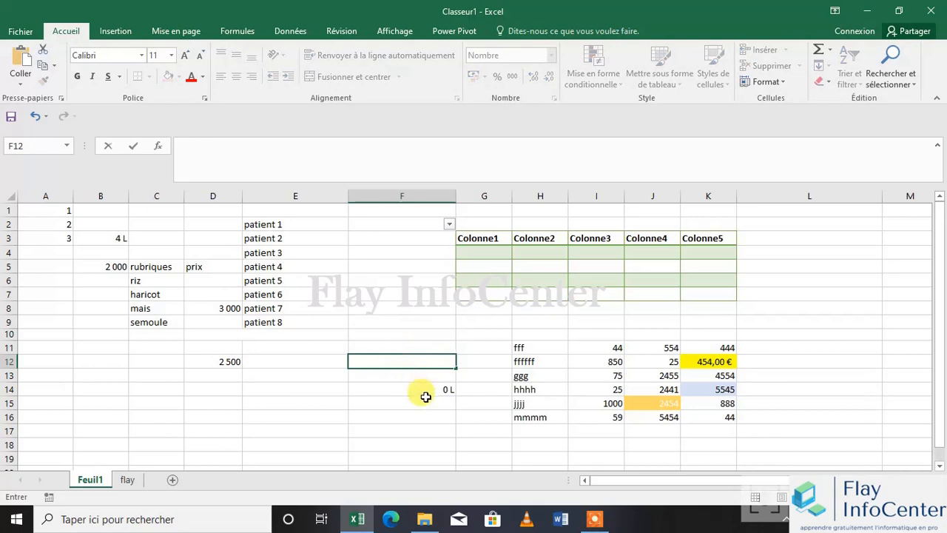
- Clear the contents of cell F14 on sheet Feuil1
{"action": "left_click", "coordinate": [423, 392]}
{"action": "double_click", "coordinate": [411, 389]}
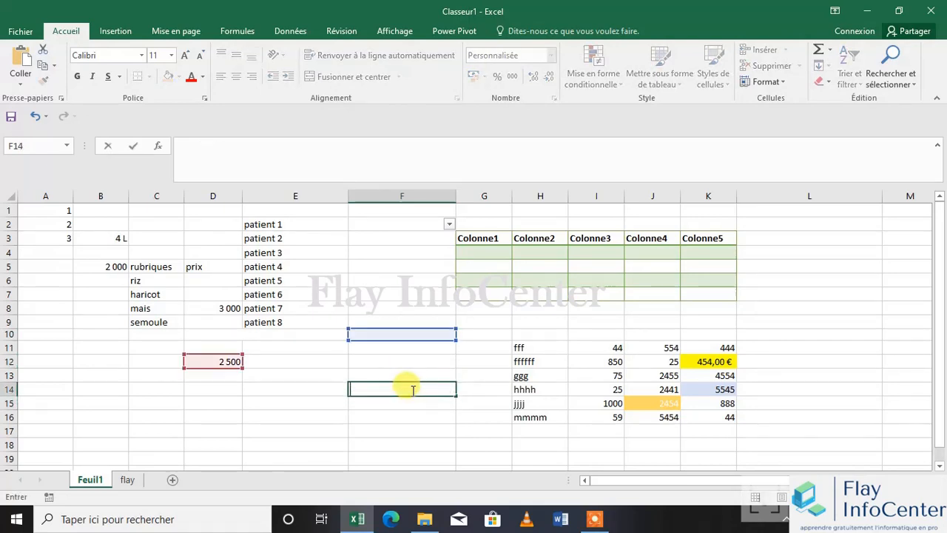
{"action": "left_click", "coordinate": [482, 442]}
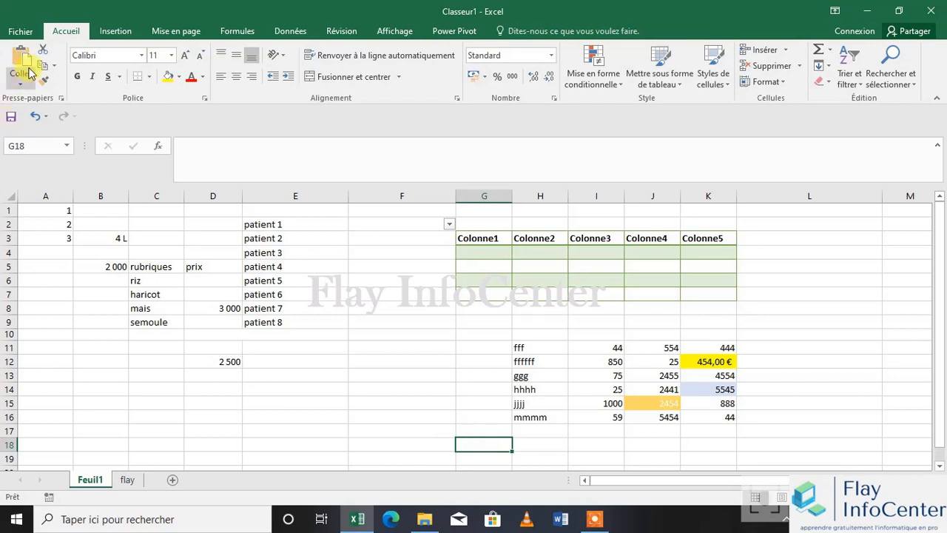
{"action": "left_click", "coordinate": [137, 33]}
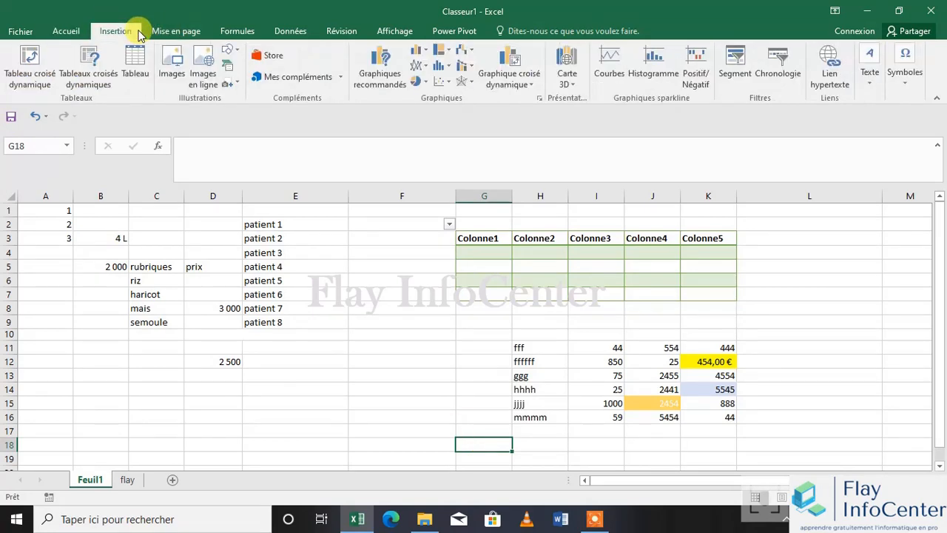
{"action": "left_click", "coordinate": [418, 53]}
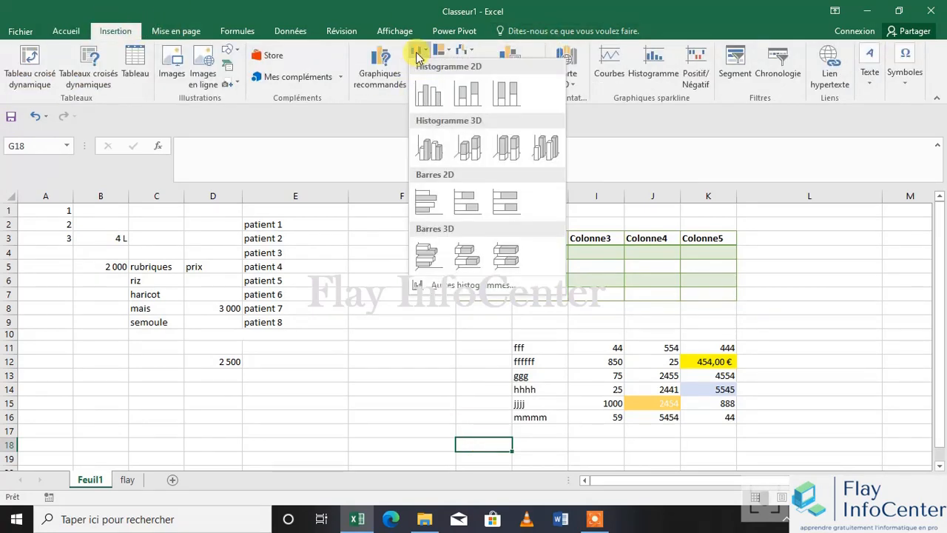
{"action": "left_click", "coordinate": [425, 81]}
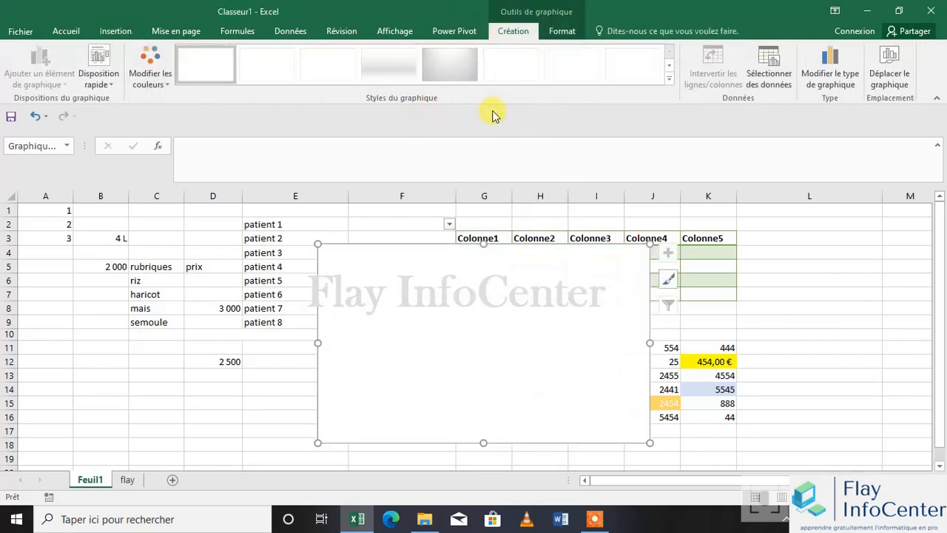
{"action": "left_click", "coordinate": [558, 31]}
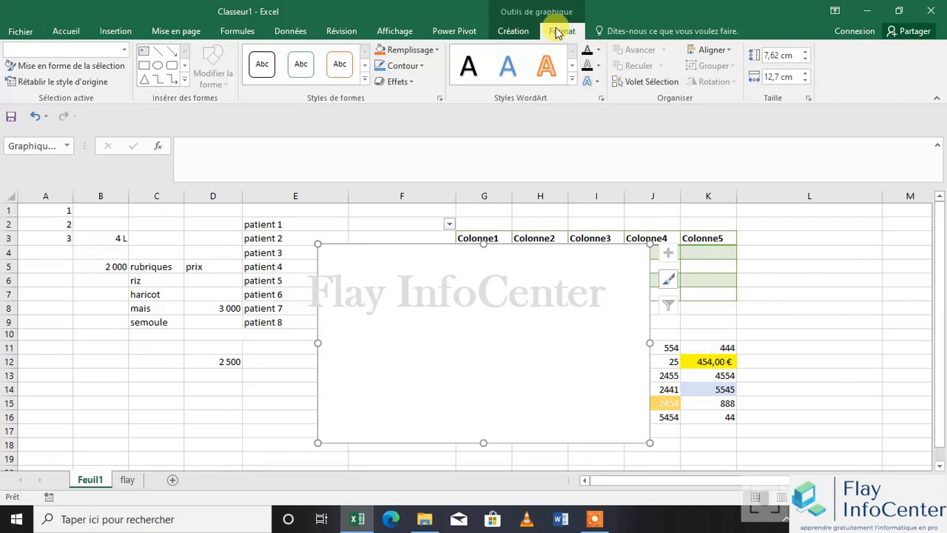
{"action": "left_click", "coordinate": [514, 33]}
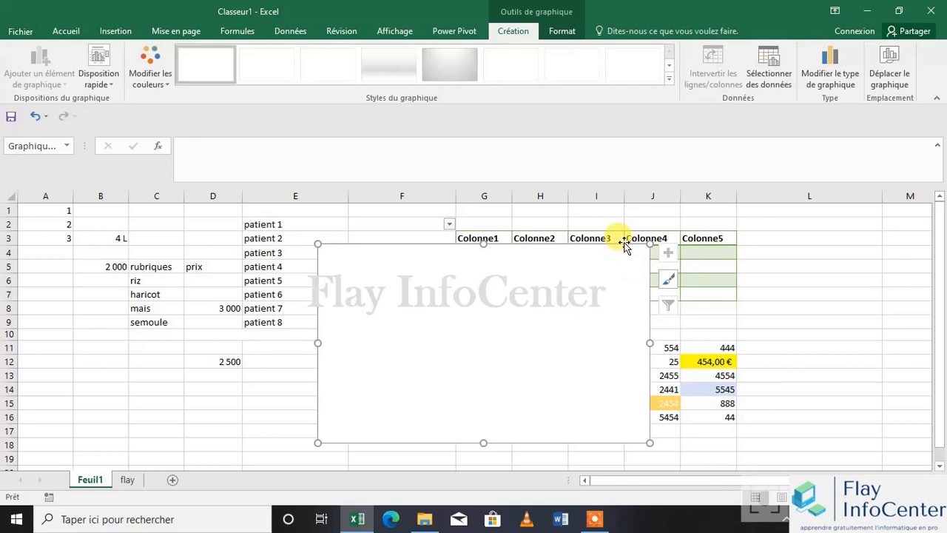
{"action": "key", "text": "Delete"}
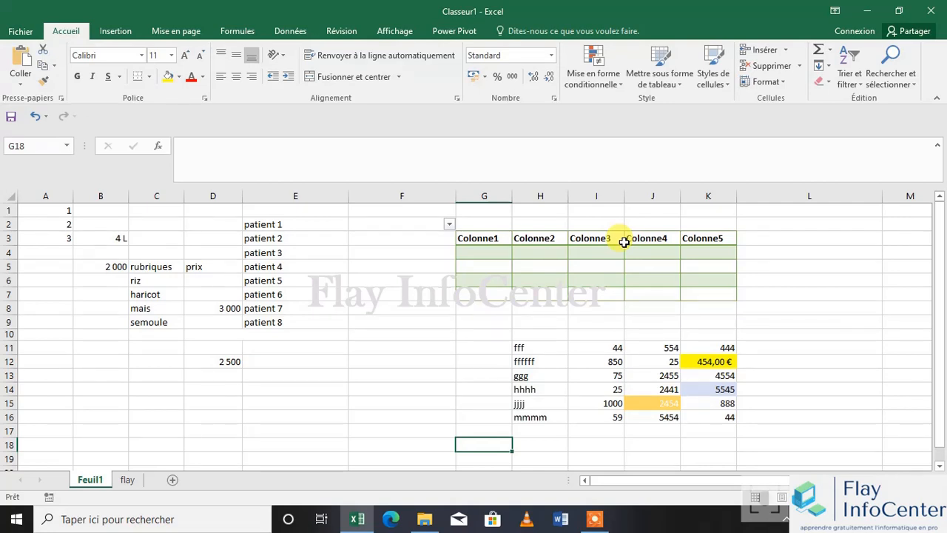
- Unmerge the merged cells D10:E10
{"action": "left_click", "coordinate": [110, 31]}
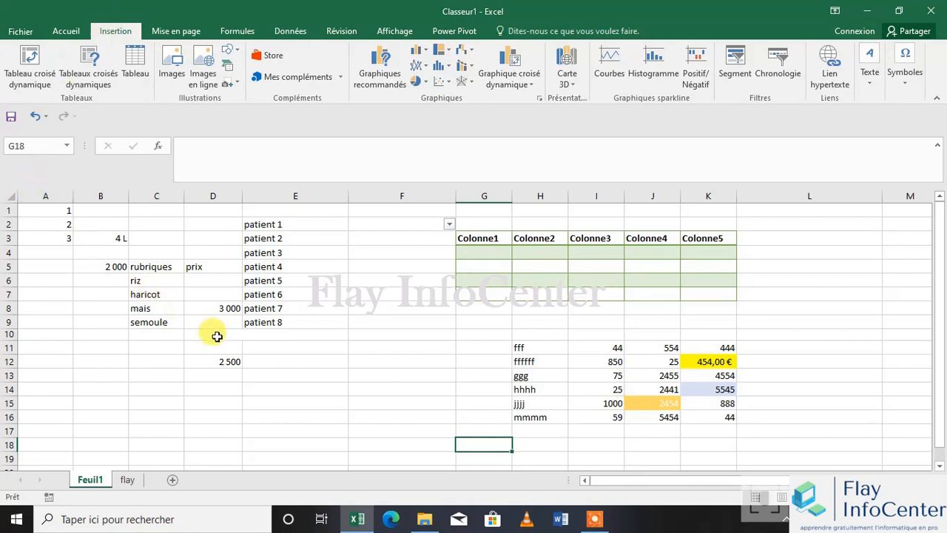
{"action": "left_click_drag", "start_coordinate": [214, 334], "coordinate": [296, 334]}
{"action": "left_click", "coordinate": [65, 31]}
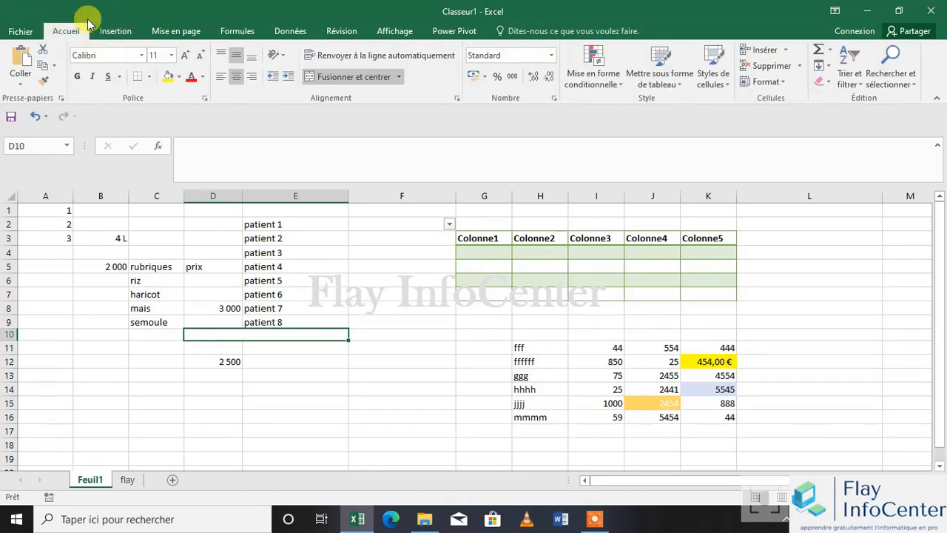
{"action": "left_click", "coordinate": [318, 77]}
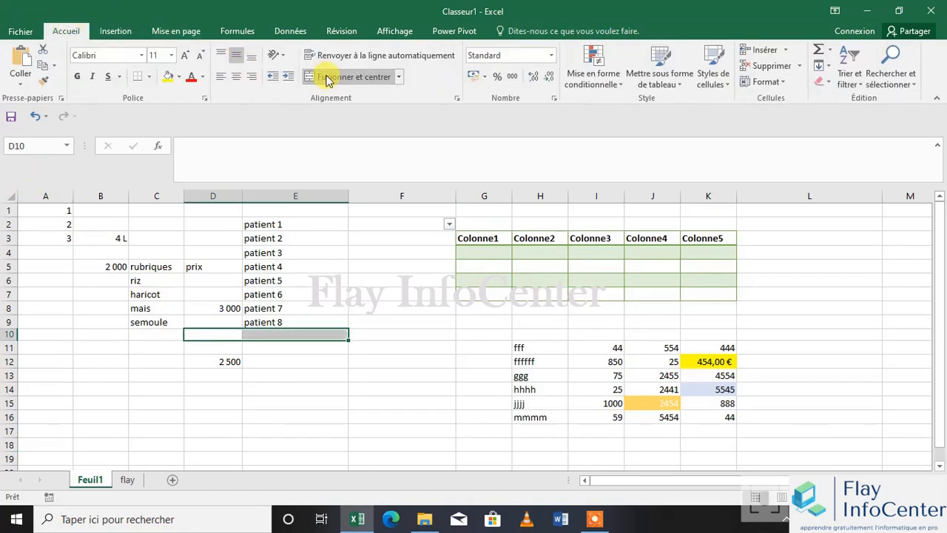
- Clear the contents of cell D12
{"action": "left_click", "coordinate": [228, 361]}
{"action": "key", "text": "Delete"}
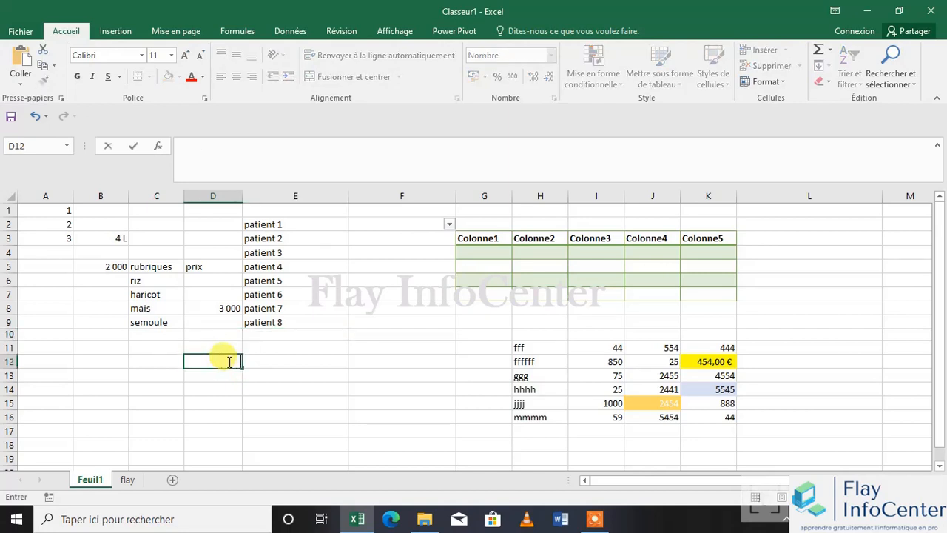
{"action": "left_click", "coordinate": [283, 388]}
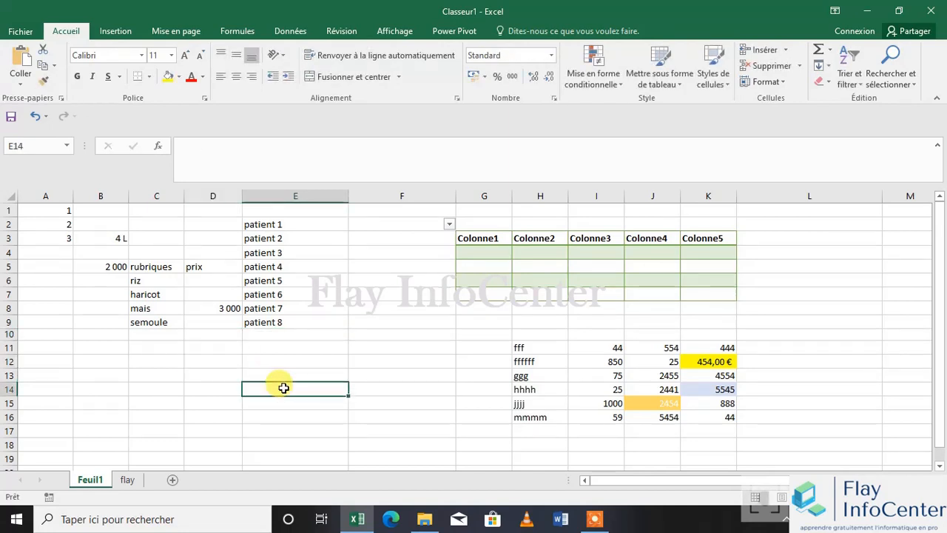
- Insert an empty 2D clustered column chart and place it over columns B to F, clear of the data in H11:K16
{"action": "left_click", "coordinate": [116, 31]}
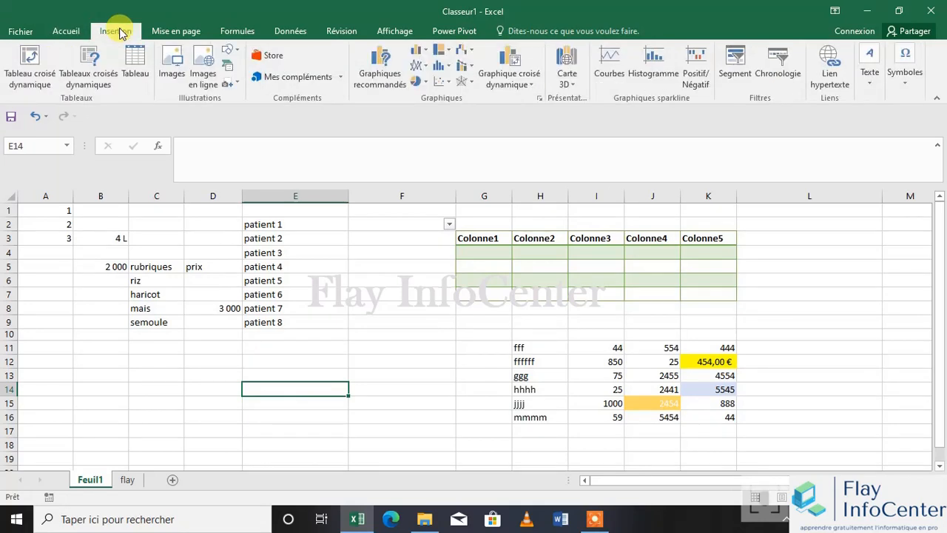
{"action": "left_click", "coordinate": [422, 51]}
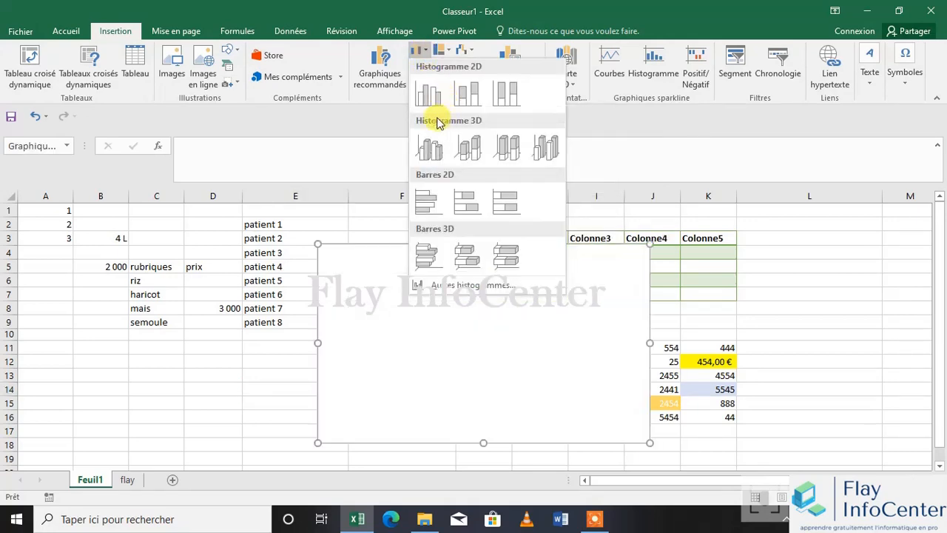
{"action": "left_click", "coordinate": [433, 95]}
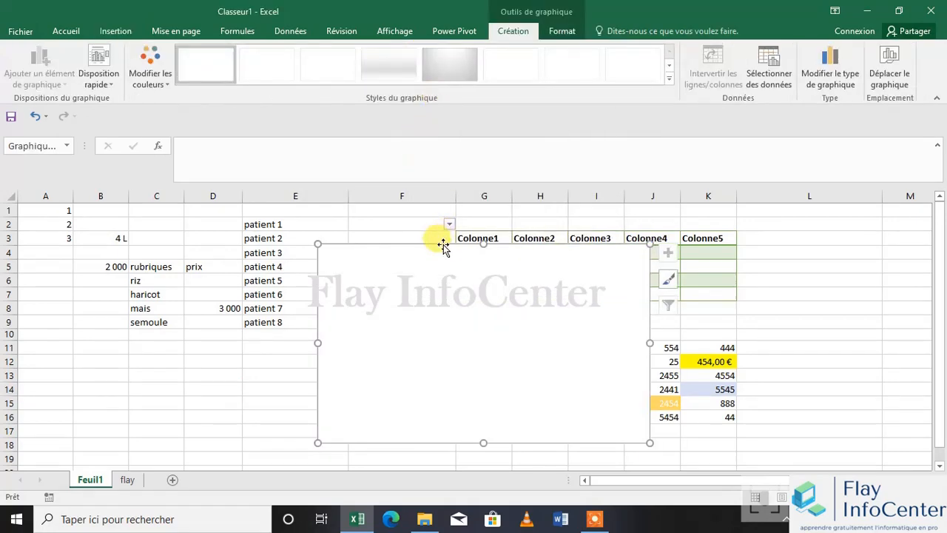
{"action": "left_click_drag", "start_coordinate": [442, 245], "coordinate": [240, 222]}
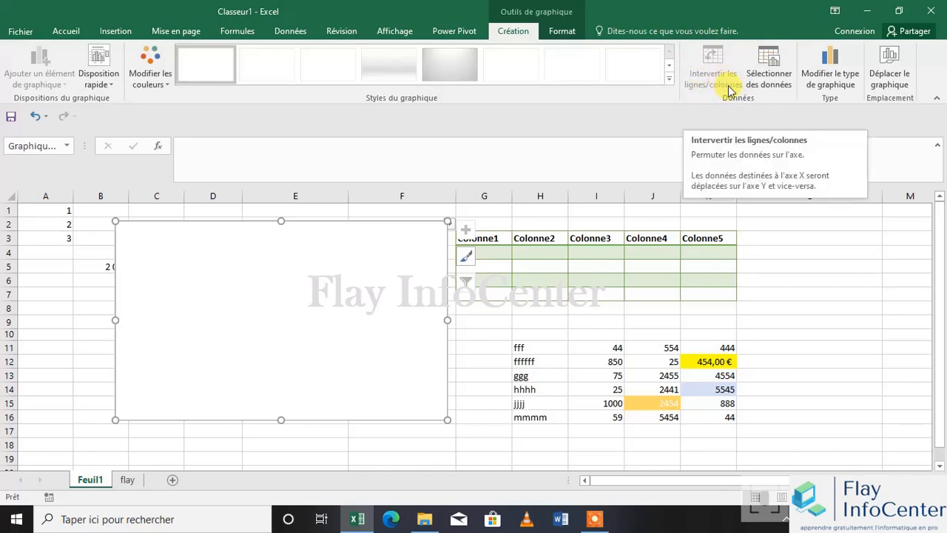
- Open the data source selection for the empty chart and move its dialog away from the data in H11:K16
{"action": "left_click", "coordinate": [771, 79]}
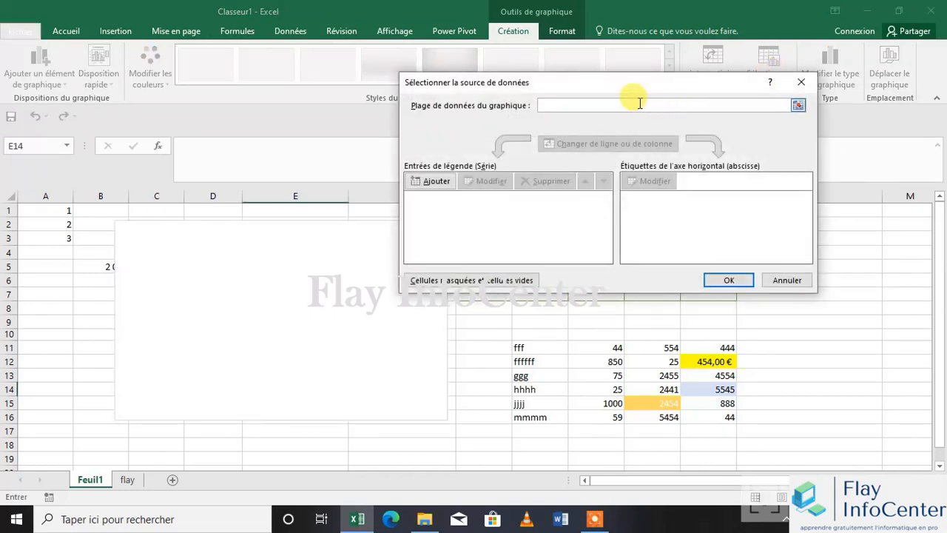
{"action": "left_click_drag", "start_coordinate": [616, 79], "coordinate": [321, 148]}
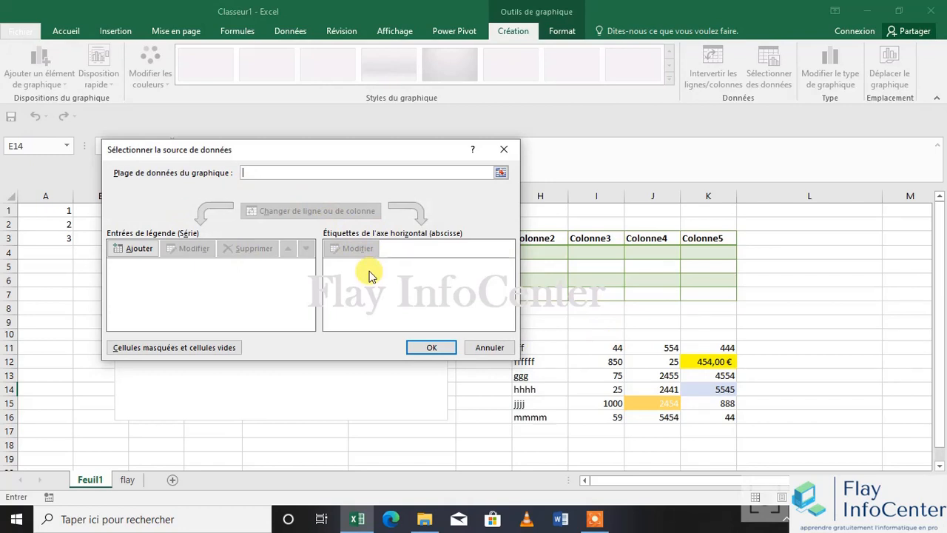
{"action": "left_click", "coordinate": [502, 174]}
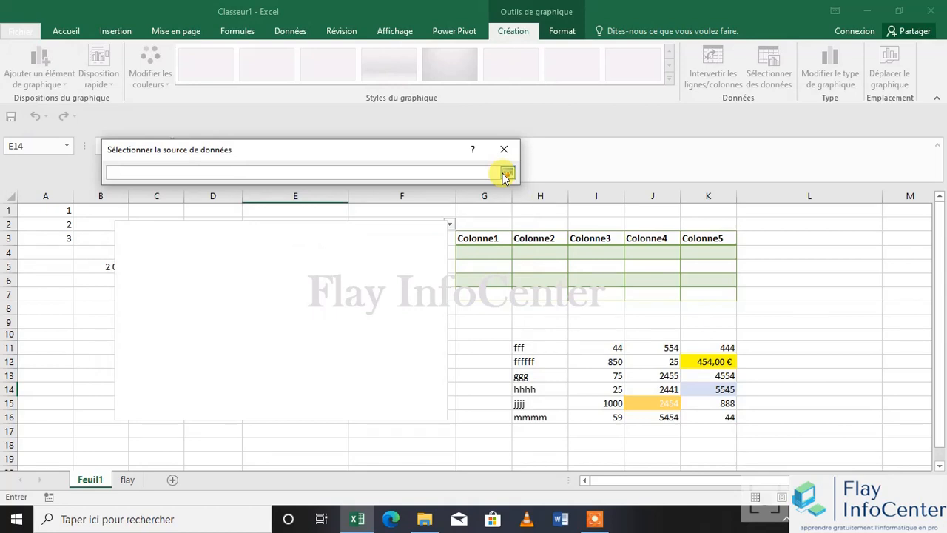
{"action": "left_click", "coordinate": [507, 174]}
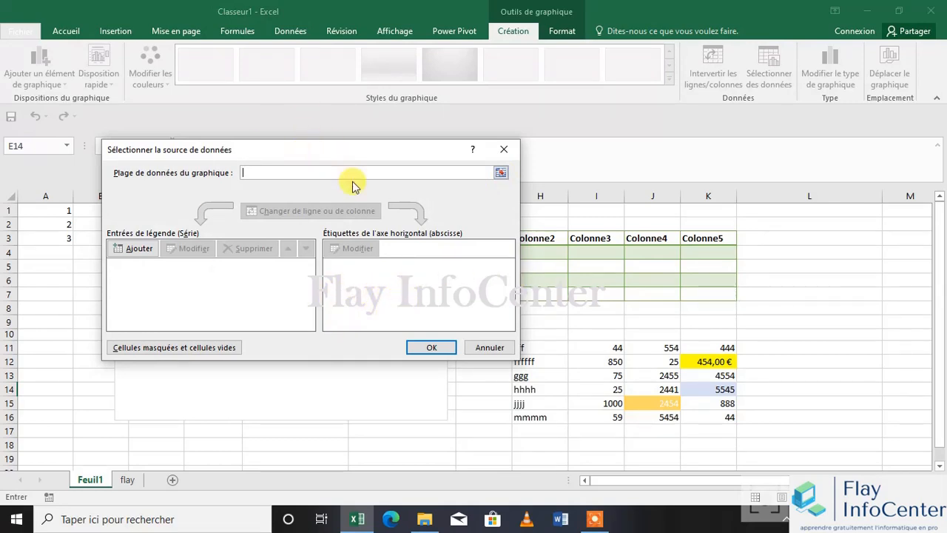
- Set the chart's data range to Feuil1!$H$11:$K$16
{"action": "left_click", "coordinate": [502, 173]}
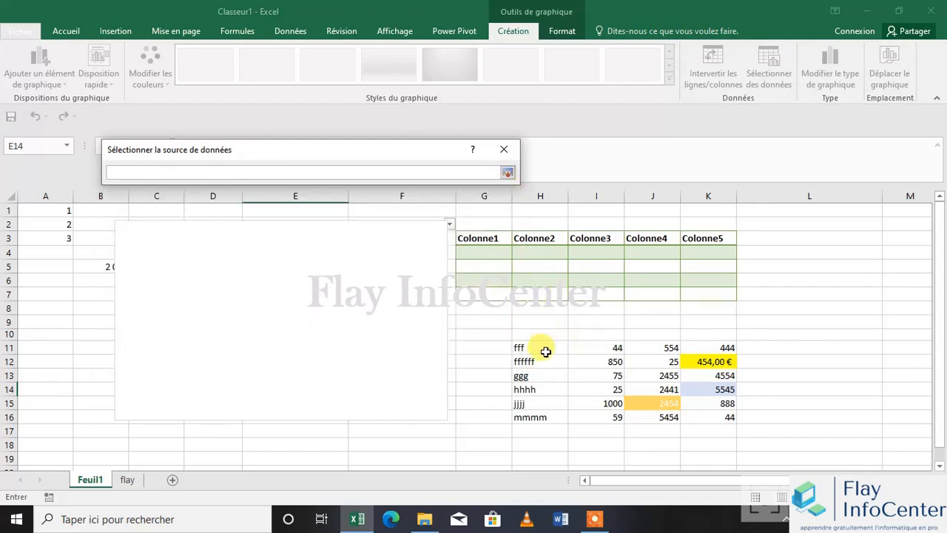
{"action": "left_click_drag", "start_coordinate": [545, 351], "coordinate": [704, 421]}
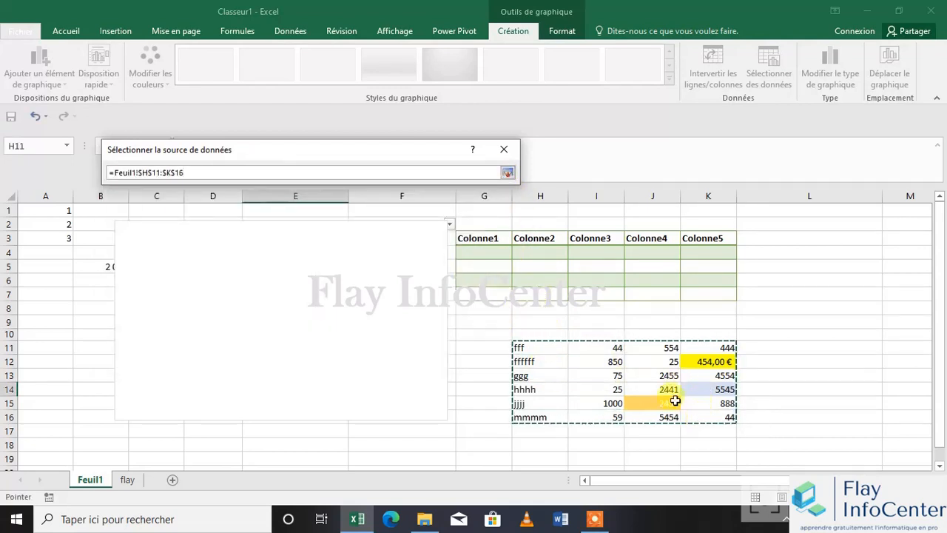
{"action": "left_click", "coordinate": [509, 173]}
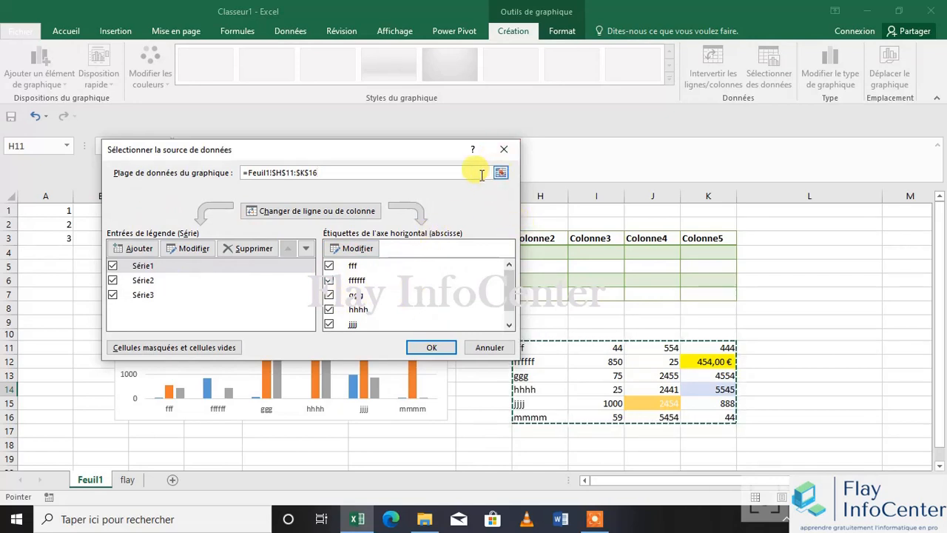
- Clear the chart's data range and remove its series from the legend entries
{"action": "double_click", "coordinate": [244, 174]}
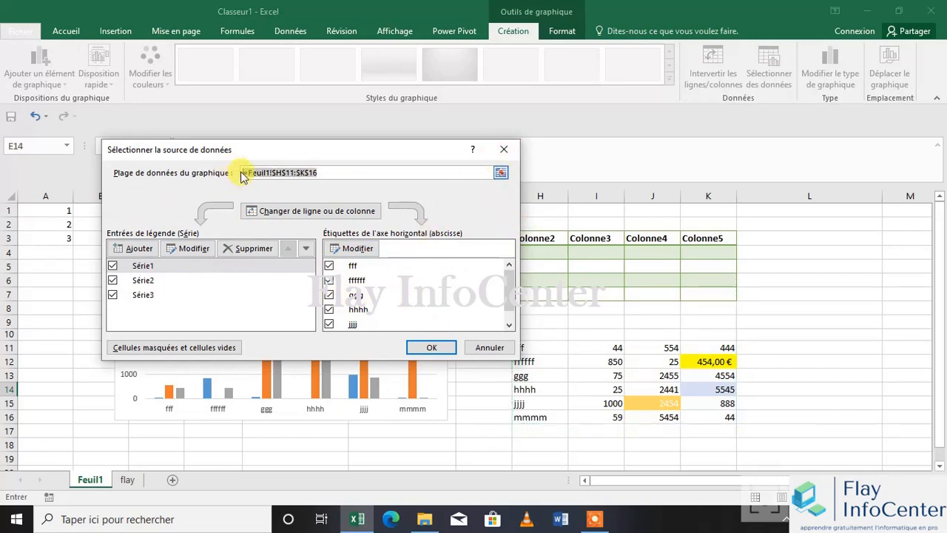
{"action": "key", "text": "Delete"}
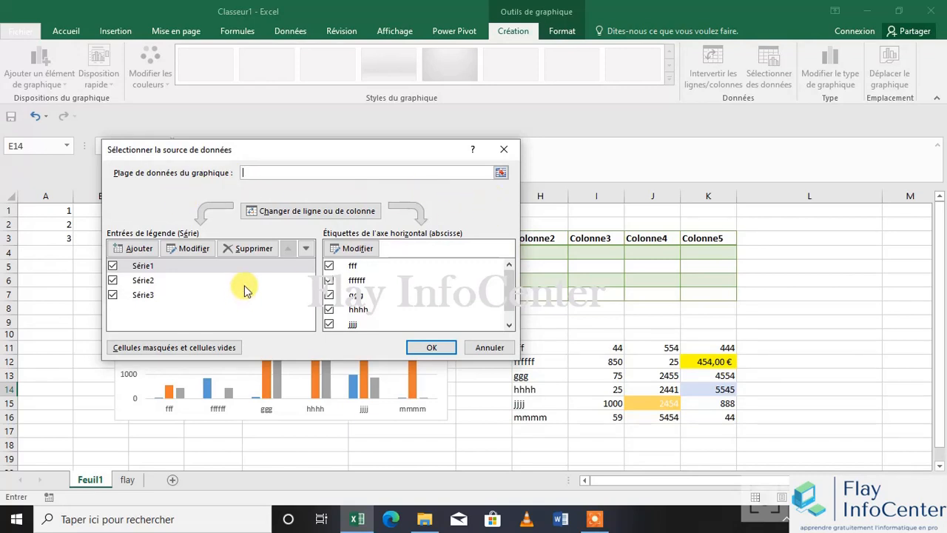
{"action": "left_click", "coordinate": [245, 249]}
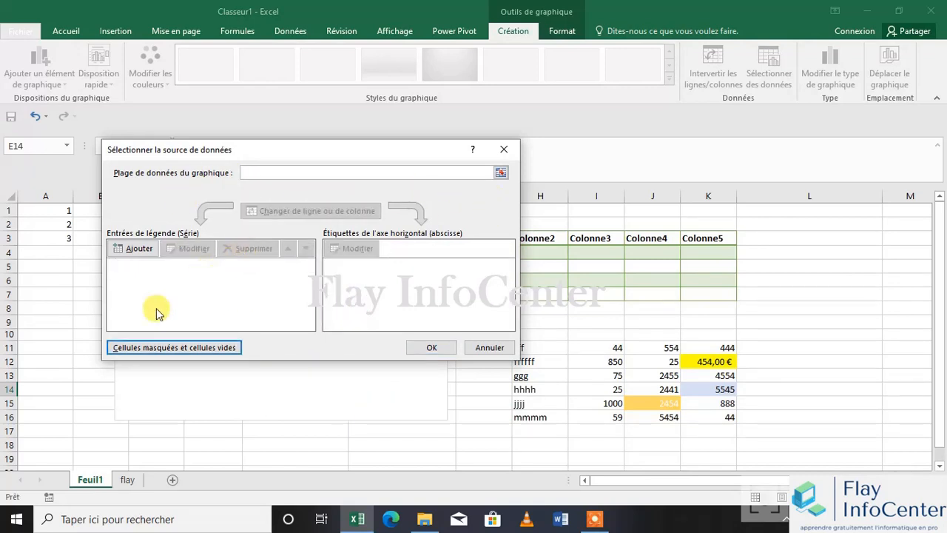
- Add a chart series with its name taken from I11:I16, and try to replace that name with "source anglai"
{"action": "left_click", "coordinate": [130, 249]}
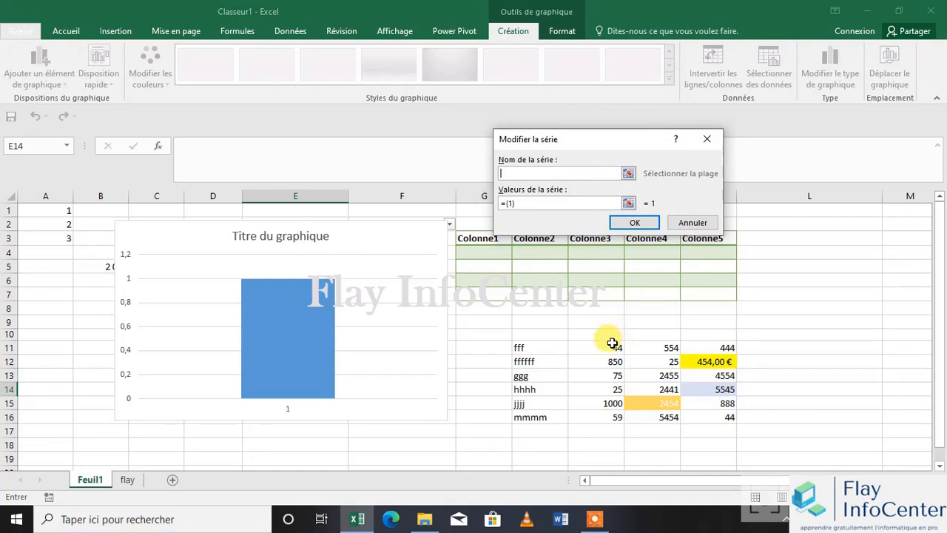
{"action": "left_click_drag", "start_coordinate": [613, 342], "coordinate": [613, 415]}
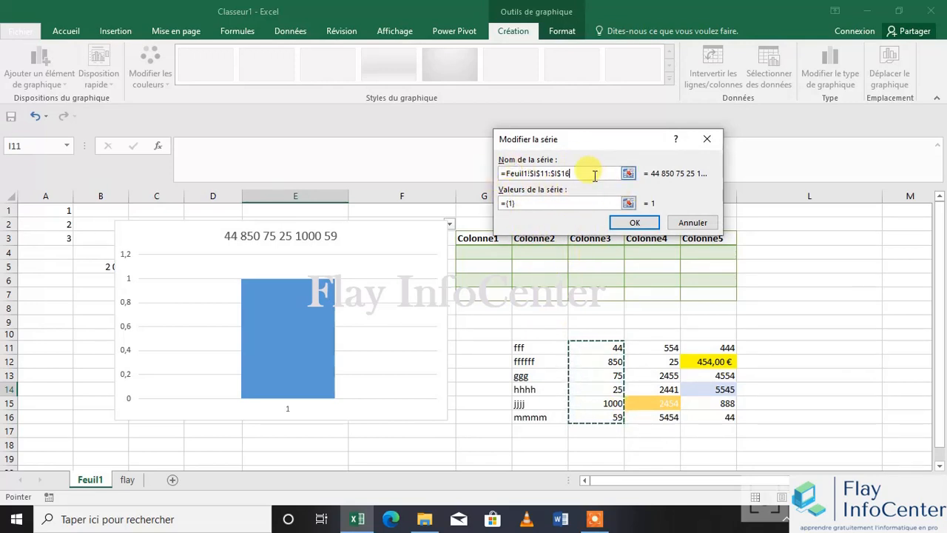
{"action": "left_click_drag", "start_coordinate": [594, 175], "coordinate": [501, 174]}
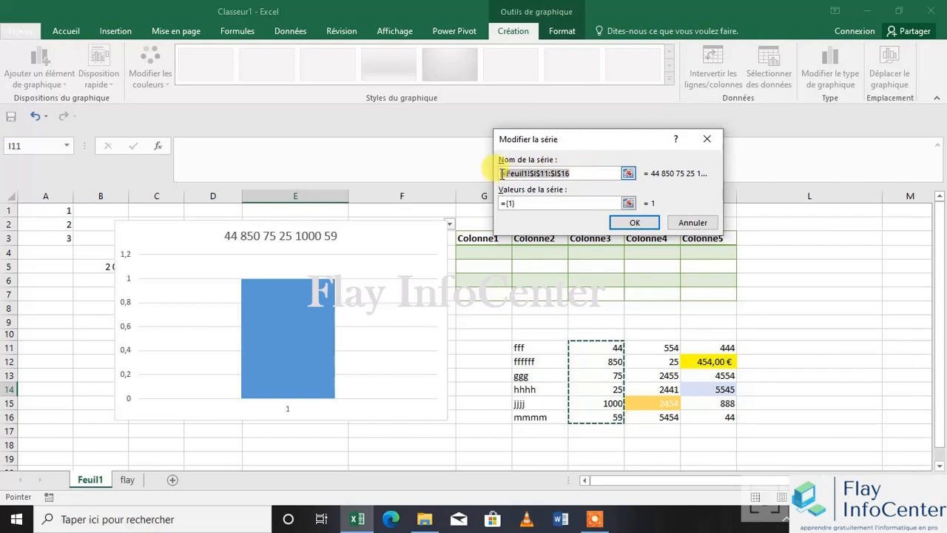
{"action": "type", "text": "To"}
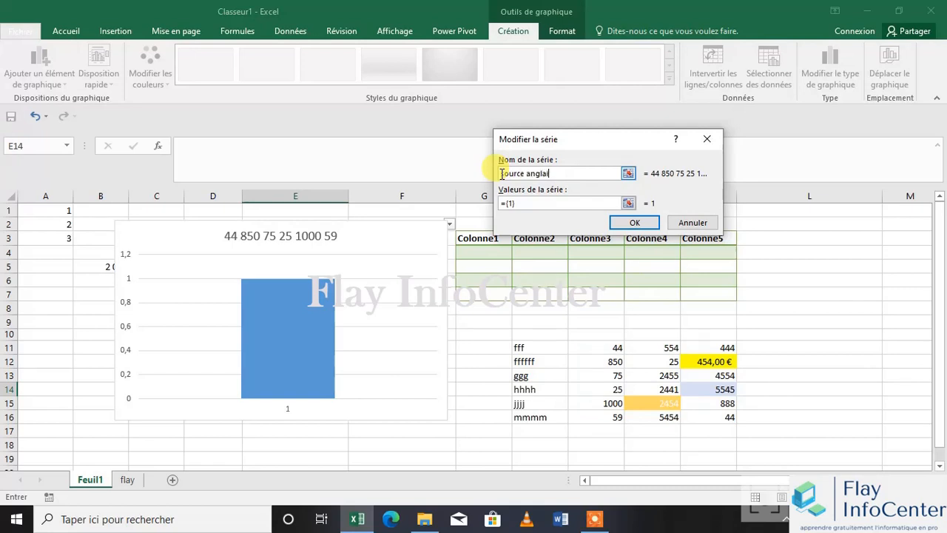
{"action": "left_click", "coordinate": [617, 224]}
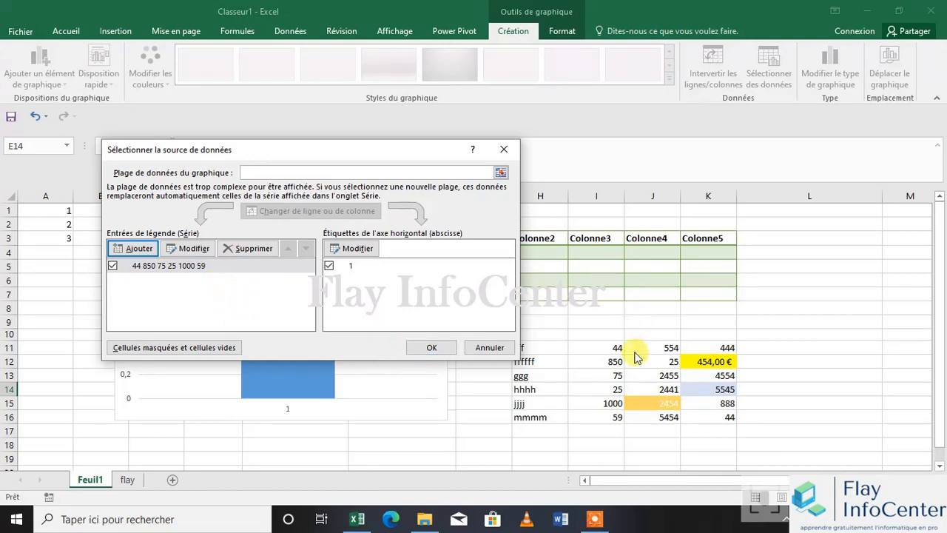
- Add a second chart series named "source japonaise", leaving its values at ={1}
{"action": "left_click", "coordinate": [137, 252]}
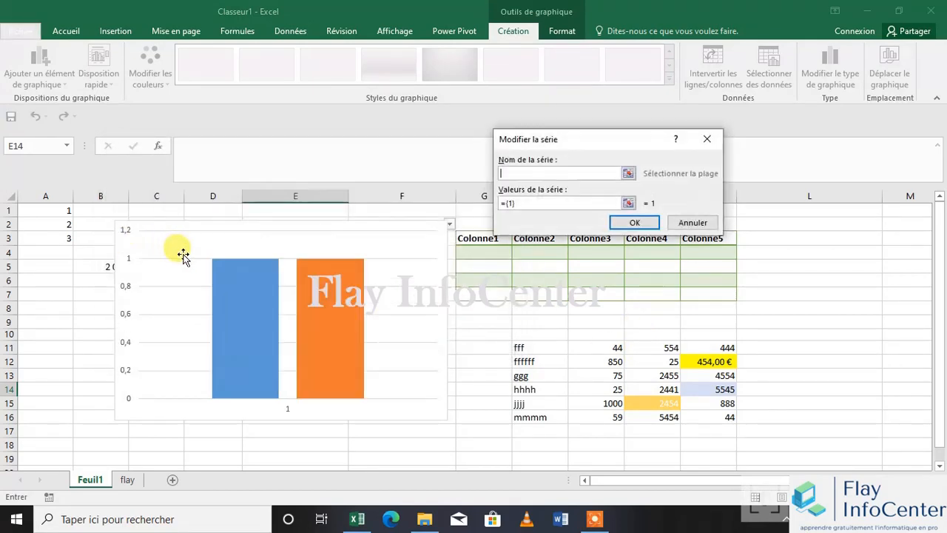
{"action": "left_click", "coordinate": [662, 347]}
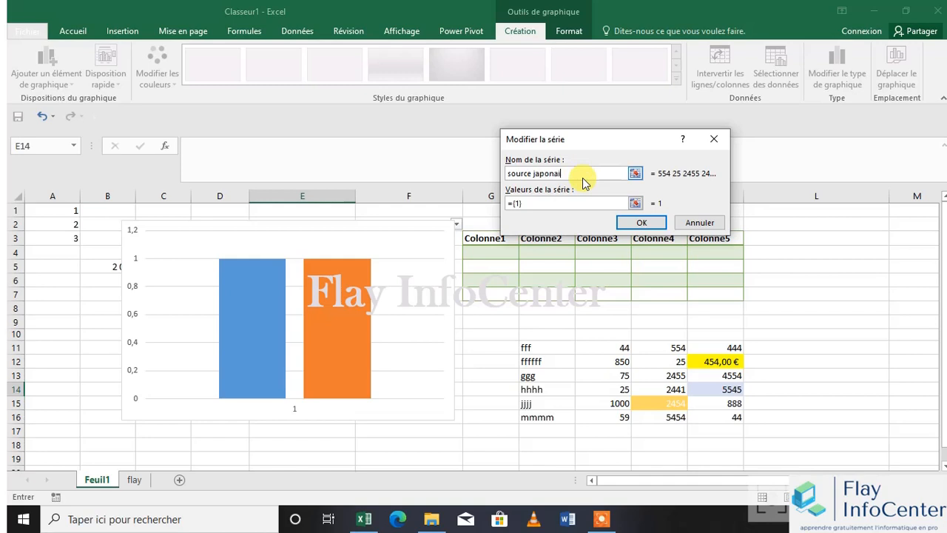
{"action": "left_click", "coordinate": [638, 222]}
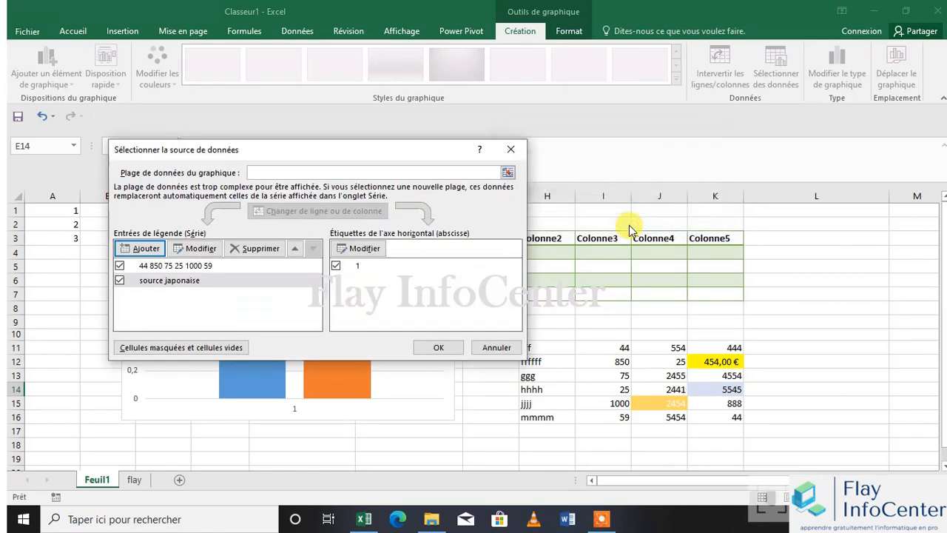
- Rename the first chart series as "source anglaise"
{"action": "left_click", "coordinate": [238, 265]}
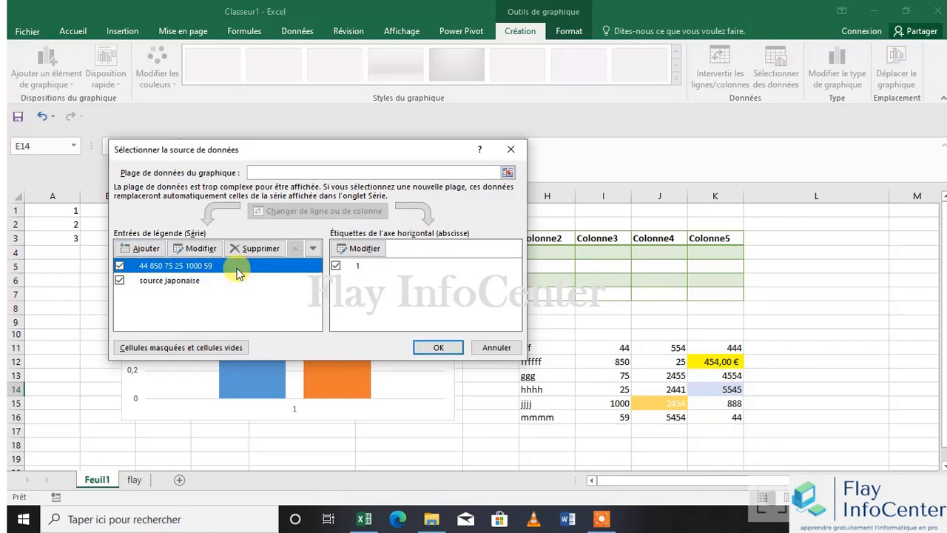
{"action": "left_click", "coordinate": [194, 248]}
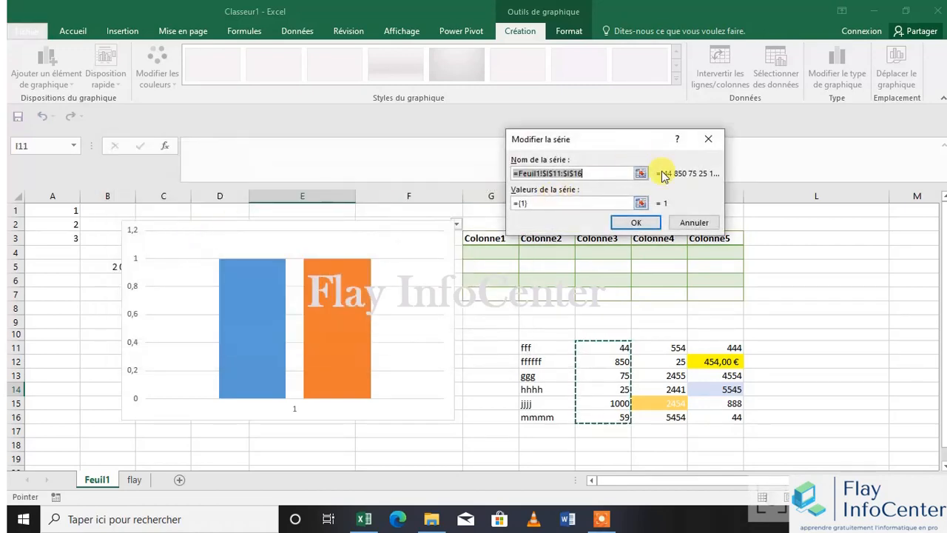
{"action": "type", "text": "sp"}
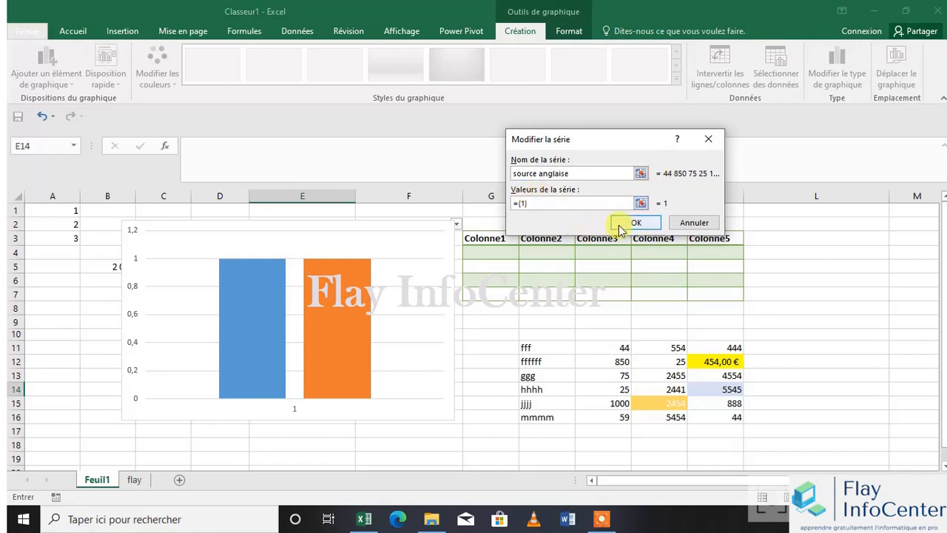
{"action": "left_click", "coordinate": [646, 224]}
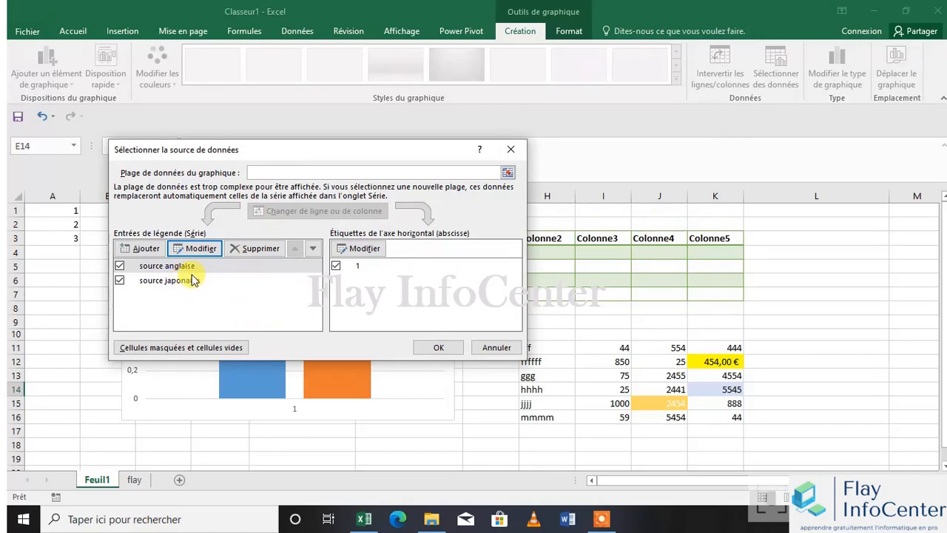
- Set the horizontal axis labels to Feuil1!$H$11:$H$16 and apply the chart's data source settings
{"action": "left_click", "coordinate": [348, 247]}
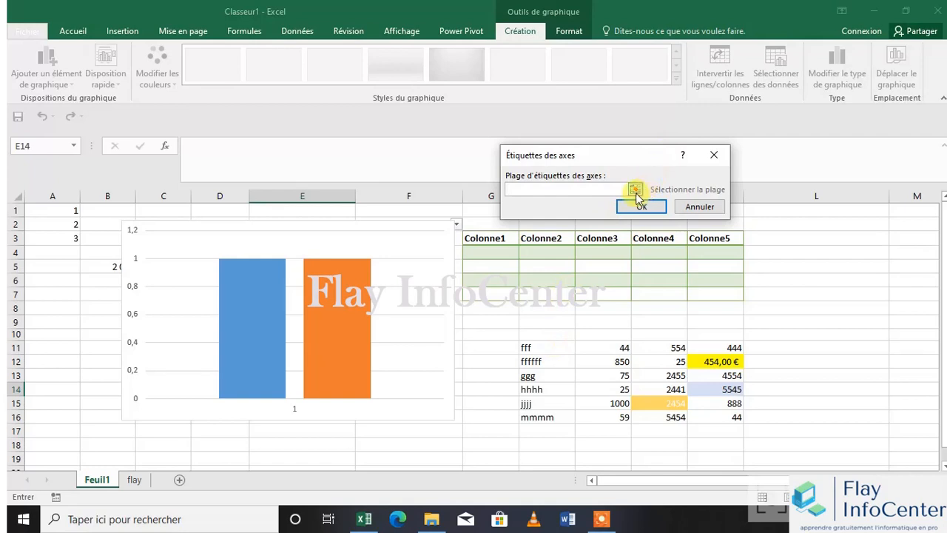
{"action": "left_click_drag", "start_coordinate": [554, 341], "coordinate": [545, 415]}
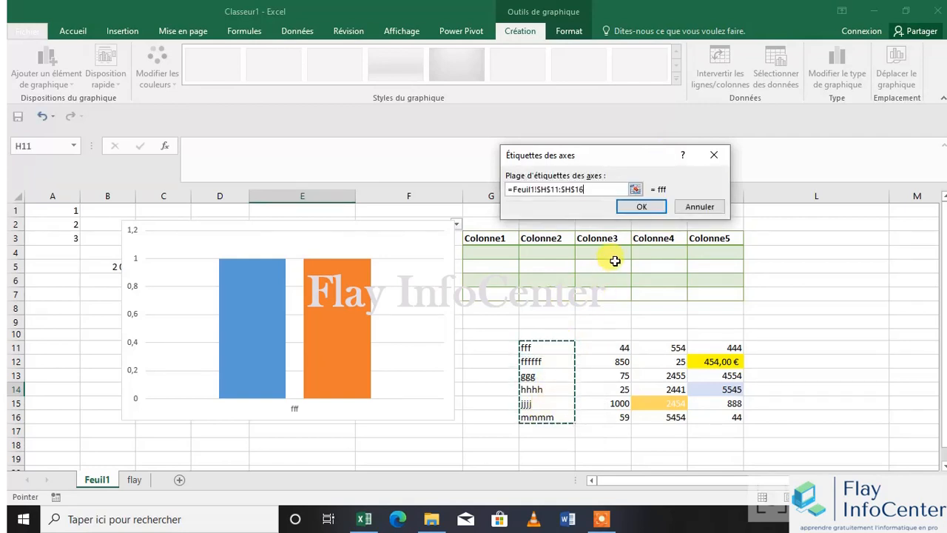
{"action": "left_click", "coordinate": [629, 205]}
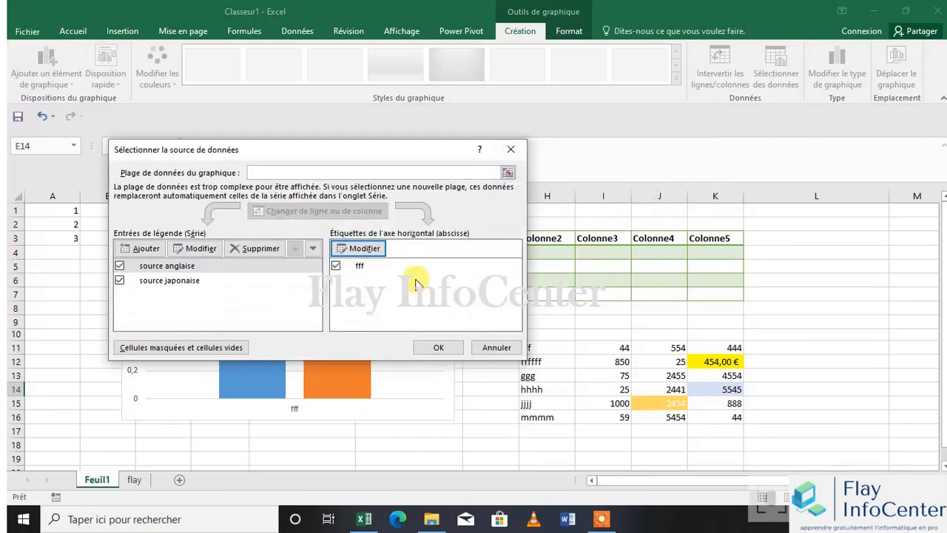
{"action": "left_click", "coordinate": [435, 348]}
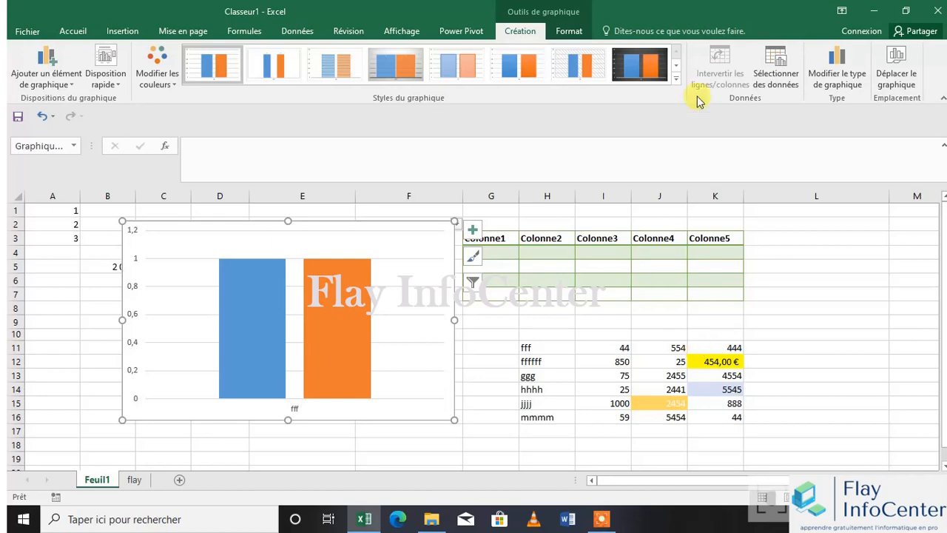
- Reopen the chart's data source and set the values of the "source anglaise" series to Feuil1!$I$11:$I$15
{"action": "left_click", "coordinate": [776, 68]}
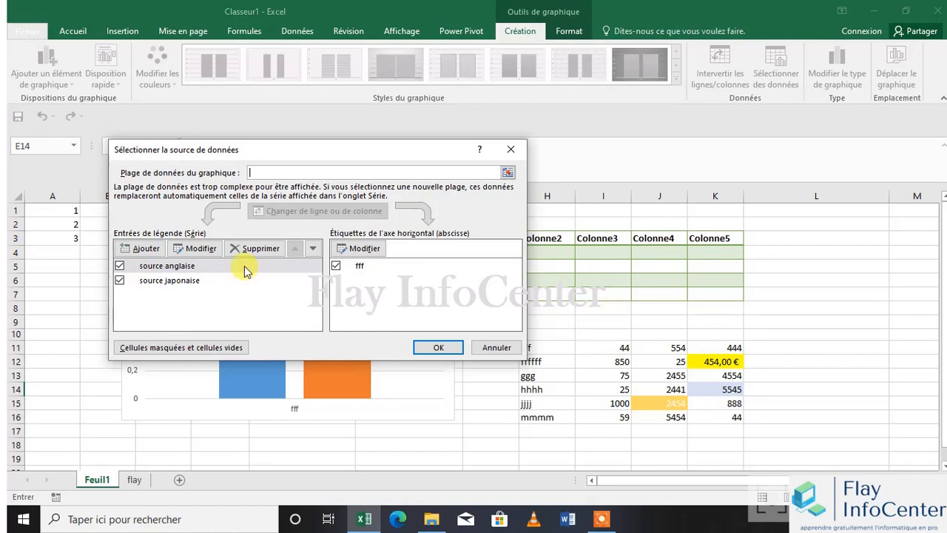
{"action": "left_click", "coordinate": [180, 281]}
{"action": "left_click", "coordinate": [174, 271]}
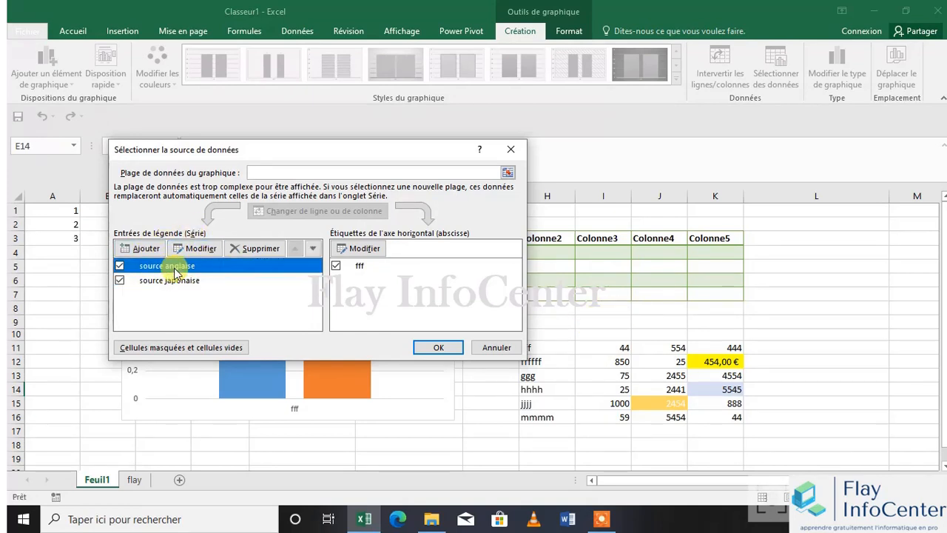
{"action": "left_click", "coordinate": [196, 248]}
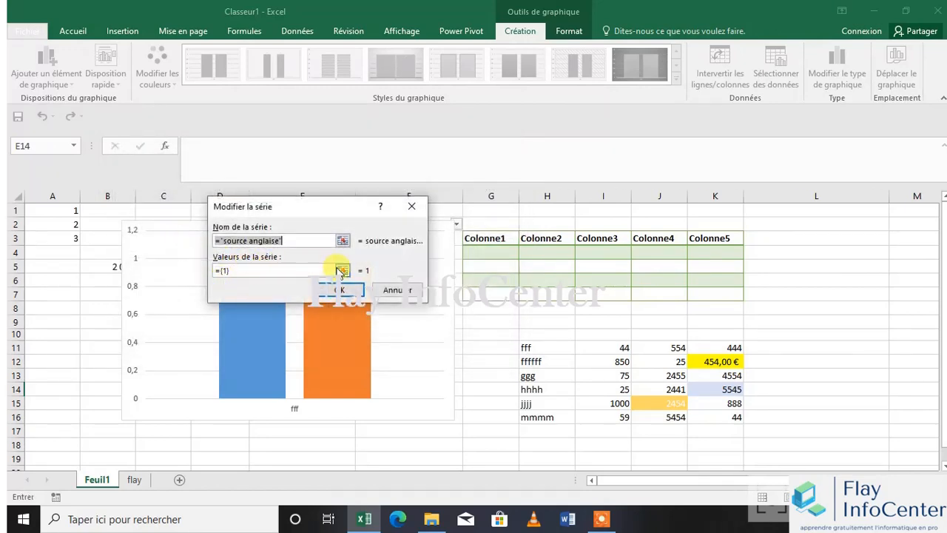
{"action": "left_click", "coordinate": [342, 271]}
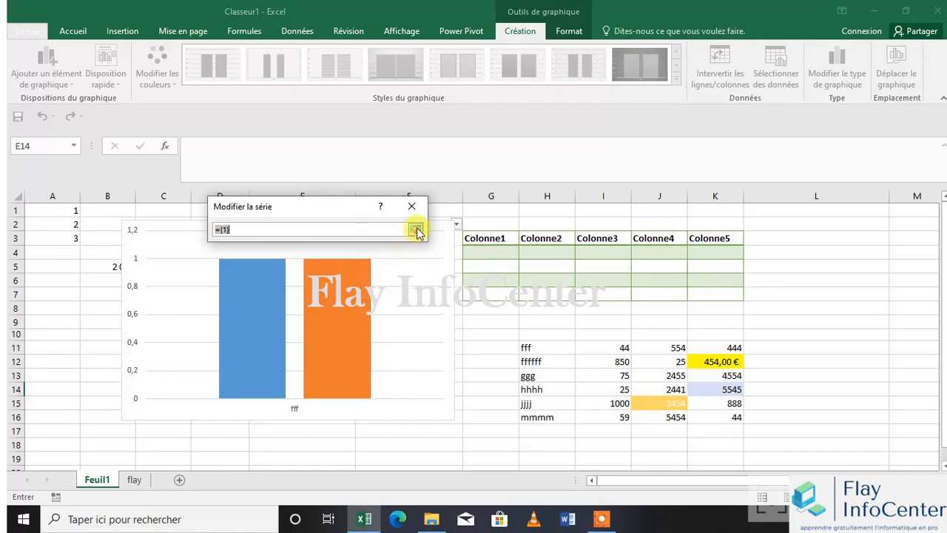
{"action": "left_click_drag", "start_coordinate": [594, 343], "coordinate": [599, 409]}
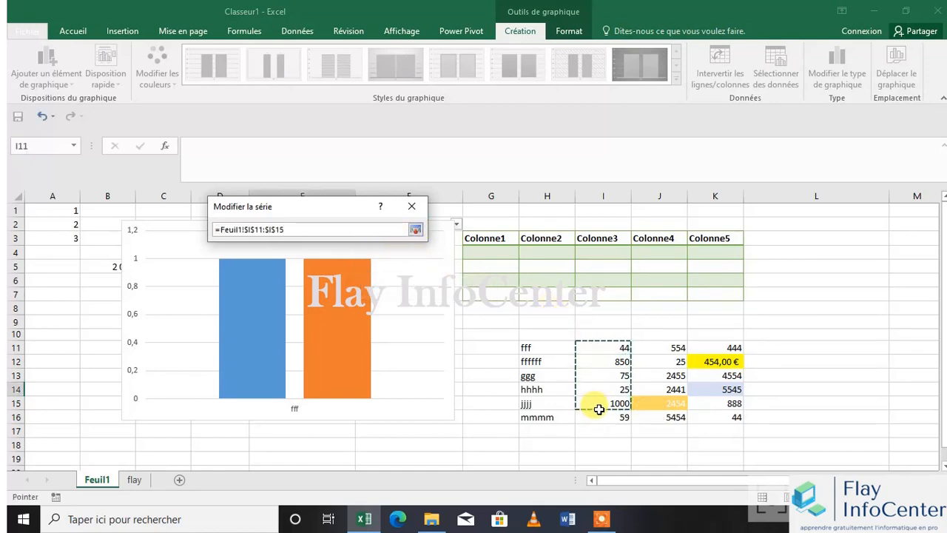
{"action": "left_click", "coordinate": [415, 230]}
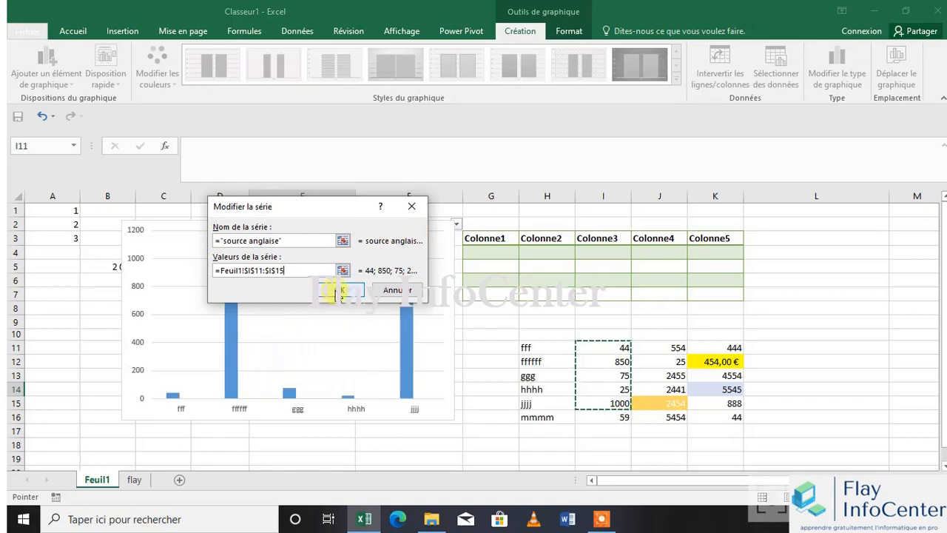
{"action": "left_click", "coordinate": [338, 290]}
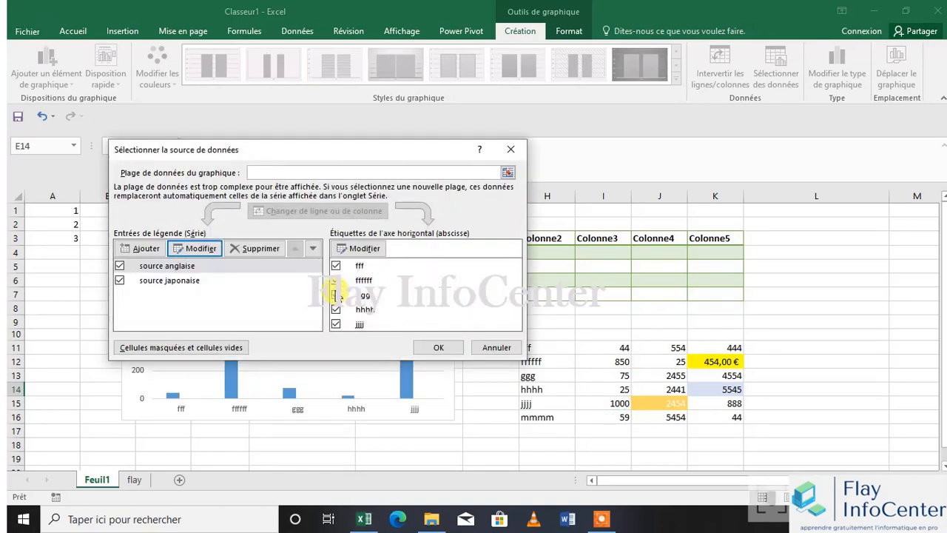
- Replace the name of the "source japonaise" series with the range J11:J16 and apply the data source settings
{"action": "left_click", "coordinate": [169, 282]}
{"action": "left_click", "coordinate": [200, 248]}
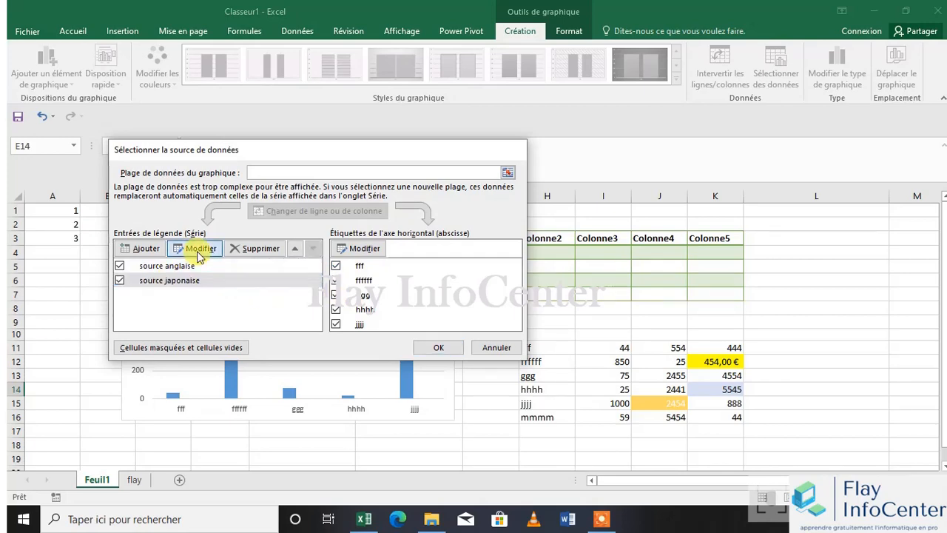
{"action": "left_click_drag", "start_coordinate": [659, 347], "coordinate": [660, 417]}
{"action": "left_click", "coordinate": [353, 291]}
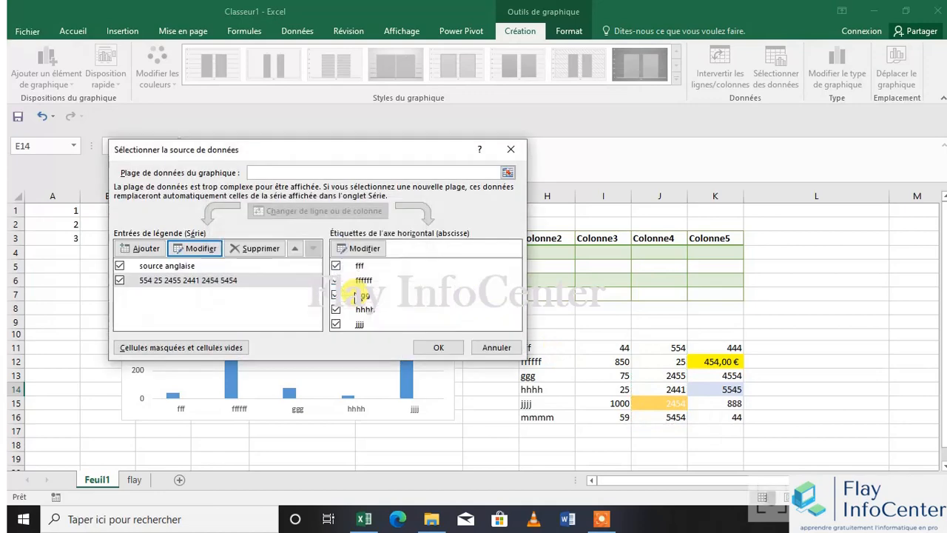
{"action": "left_click", "coordinate": [440, 347]}
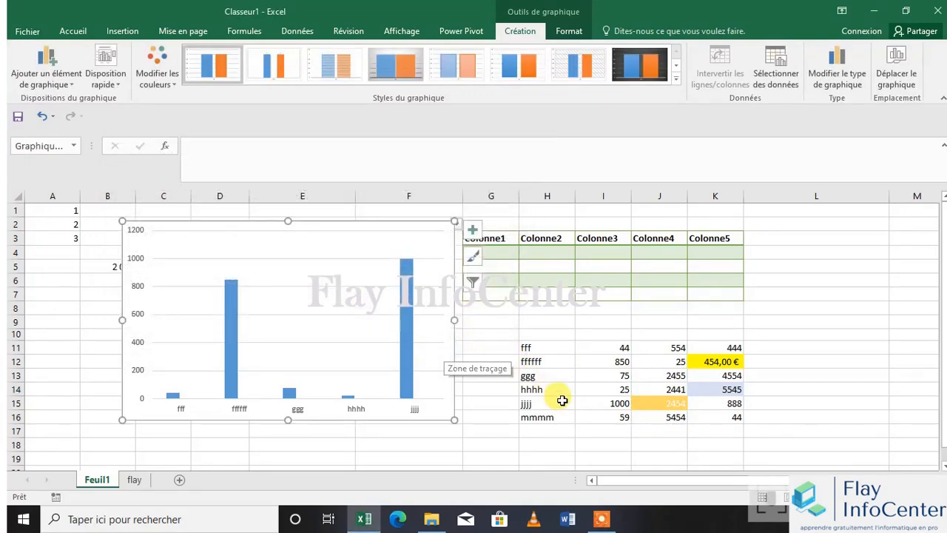
- Reopen the data source, name the second series "source japonaise" and set its values to Feuil1!$J$11:$J$16
{"action": "left_click", "coordinate": [770, 80]}
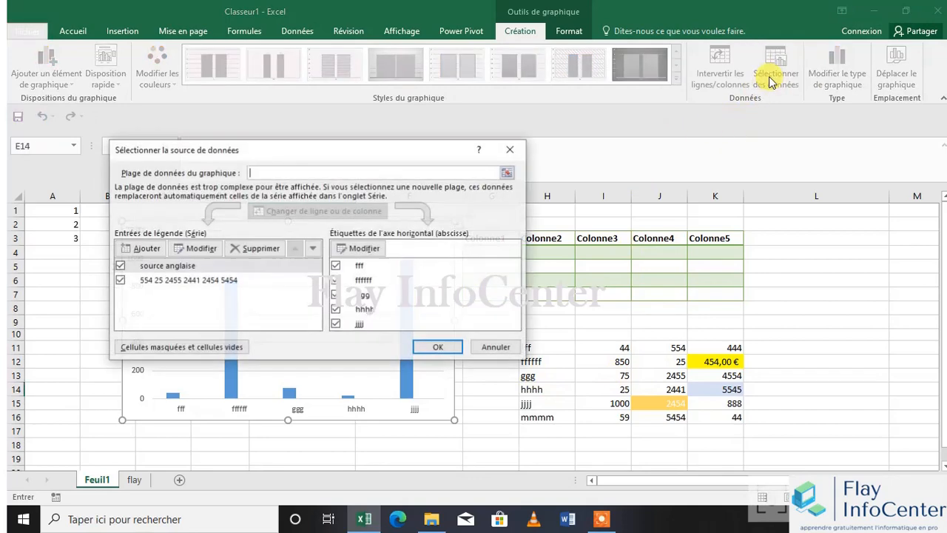
{"action": "left_click", "coordinate": [175, 280]}
{"action": "left_click", "coordinate": [198, 251]}
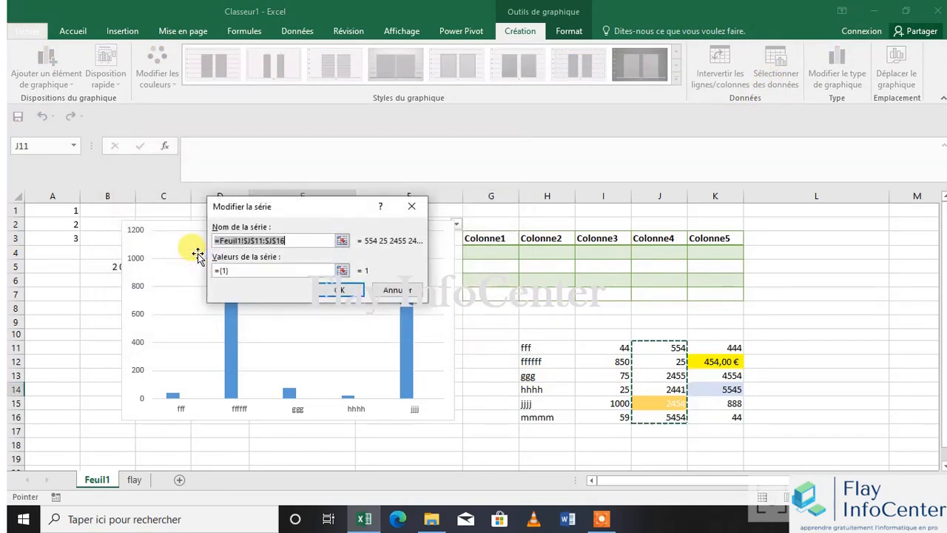
{"action": "type", "text": "source jao"}
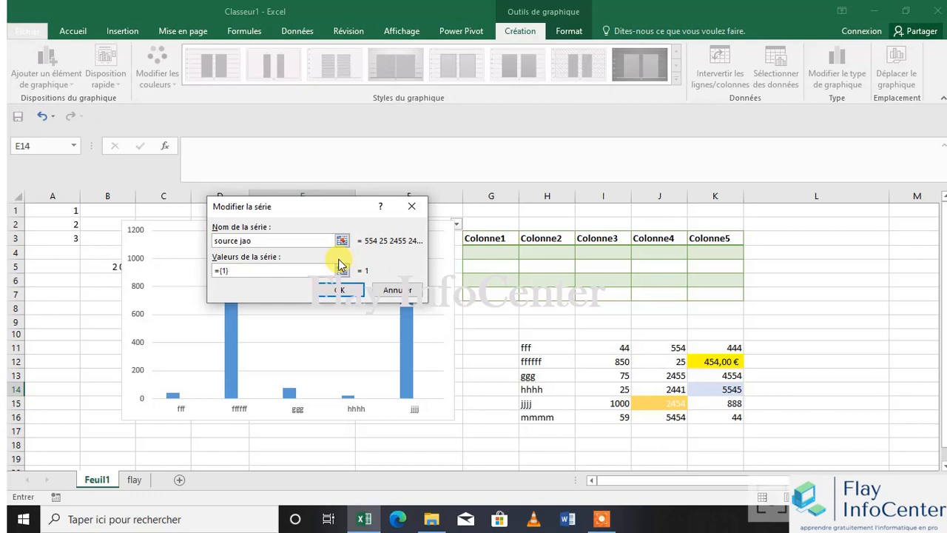
{"action": "key", "text": "BackSpace"}
{"action": "type", "text": "ponaise"}
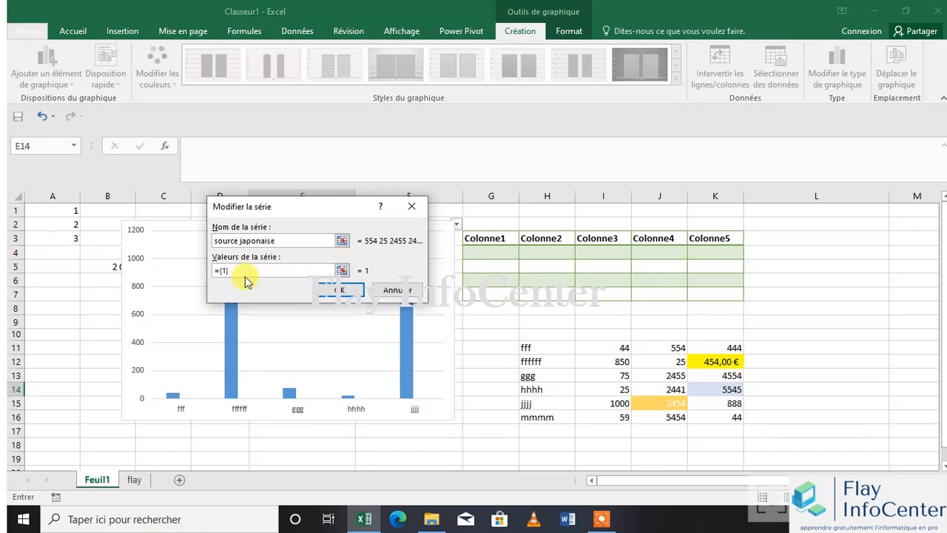
{"action": "left_click", "coordinate": [342, 270]}
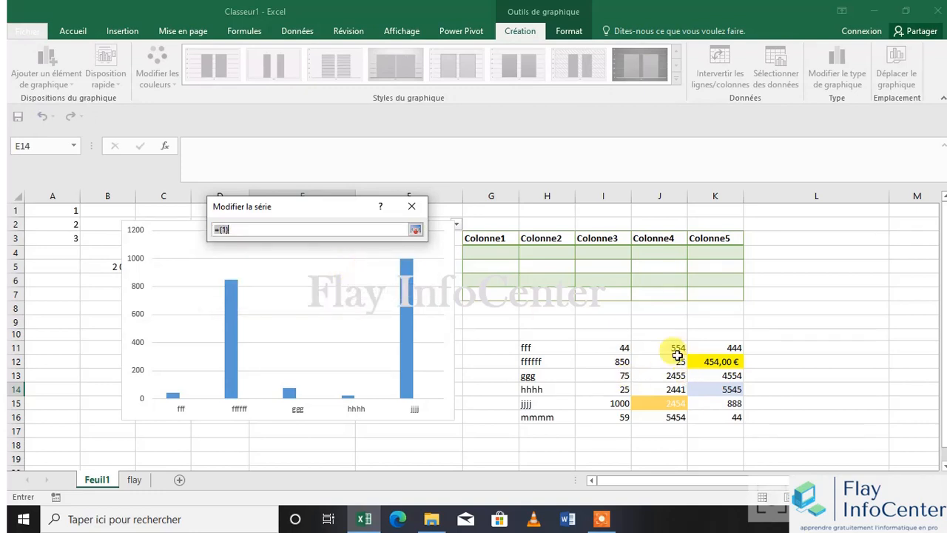
{"action": "left_click_drag", "start_coordinate": [670, 350], "coordinate": [671, 415]}
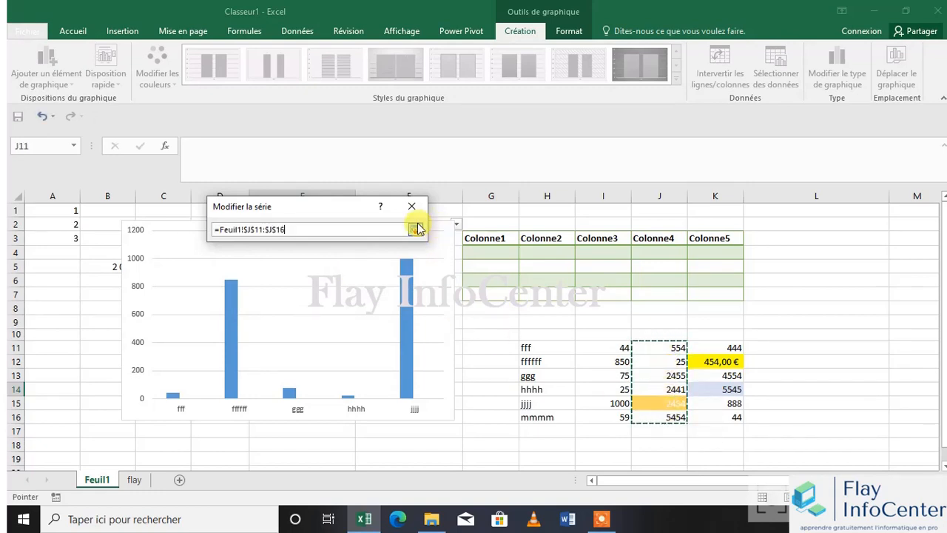
{"action": "left_click", "coordinate": [415, 230]}
{"action": "left_click", "coordinate": [355, 290]}
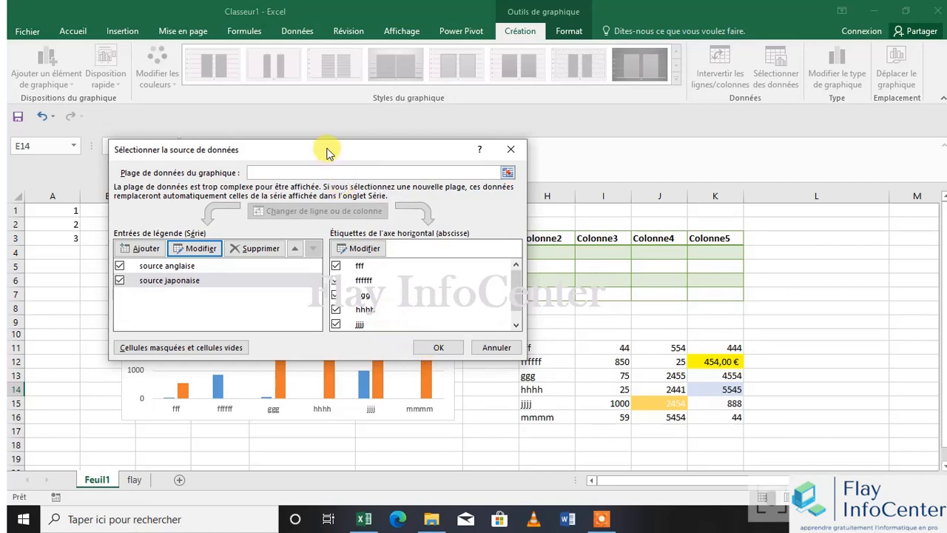
- Move the data source dialog clear of the chart and the source table, and start a new blank series but cancel it
{"action": "left_click_drag", "start_coordinate": [329, 152], "coordinate": [723, 127]}
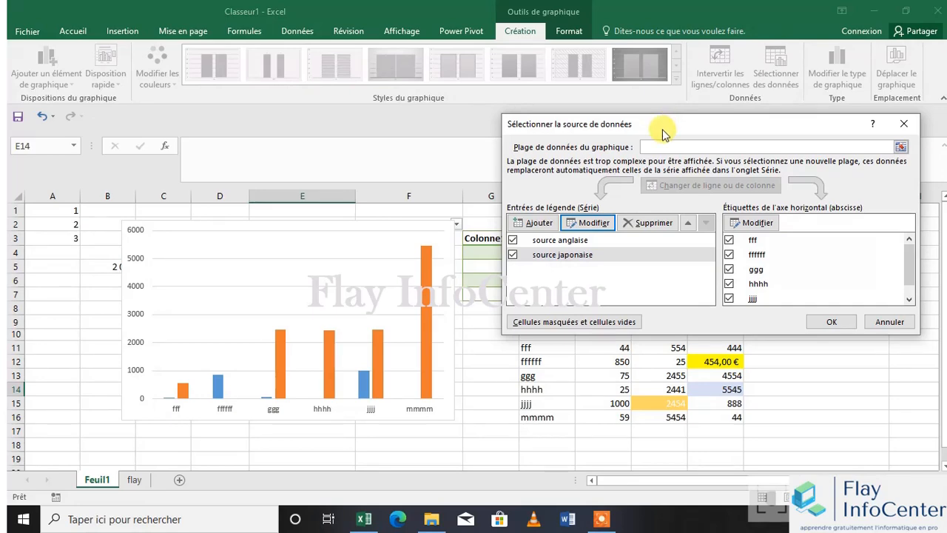
{"action": "left_click_drag", "start_coordinate": [662, 123], "coordinate": [597, 88]}
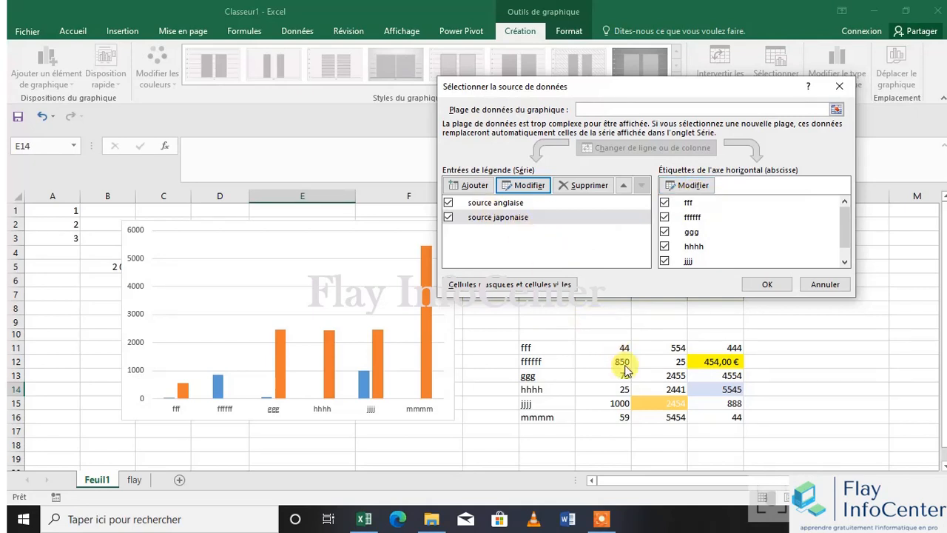
{"action": "left_click", "coordinate": [472, 185]}
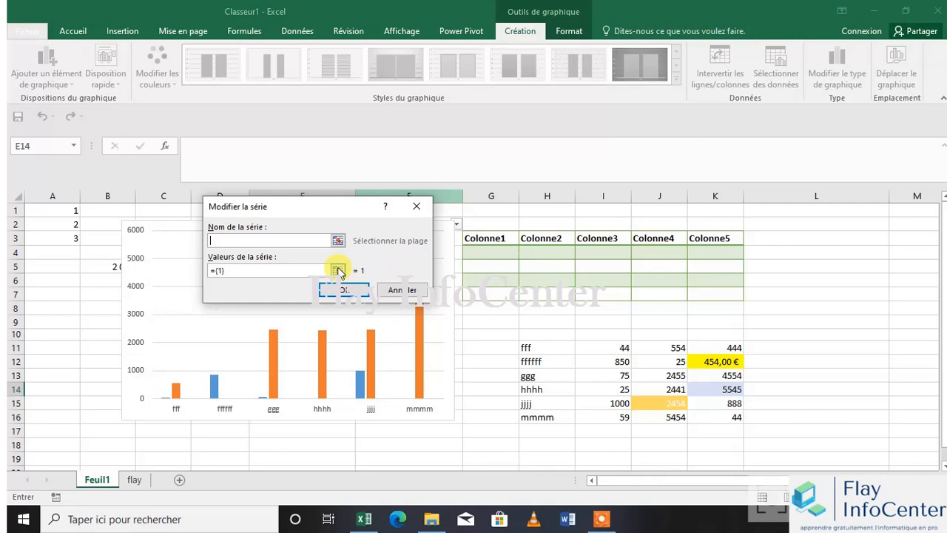
{"action": "left_click", "coordinate": [400, 290]}
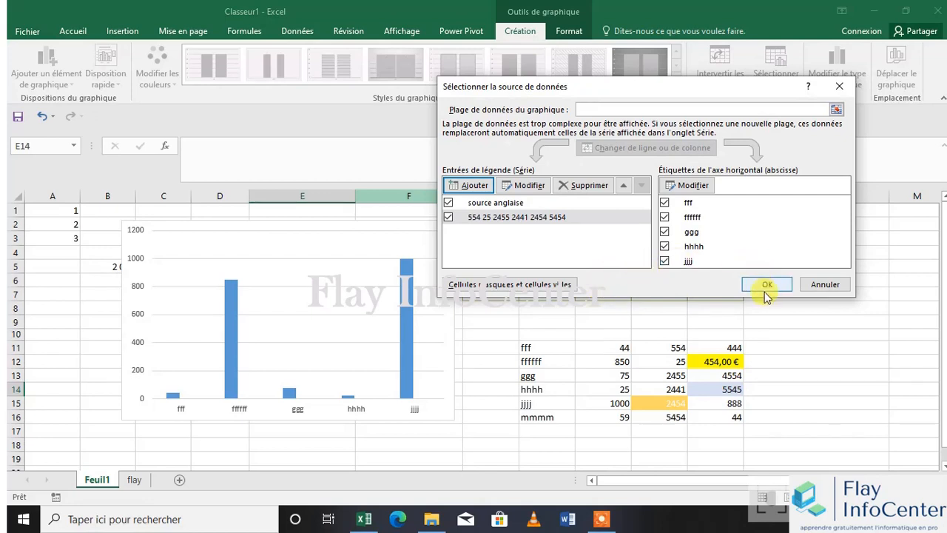
- Rename the second chart series "source japonaise", set its values to Feuil1!$J$11:$J$16 and confirm the series
{"action": "left_click", "coordinate": [515, 219]}
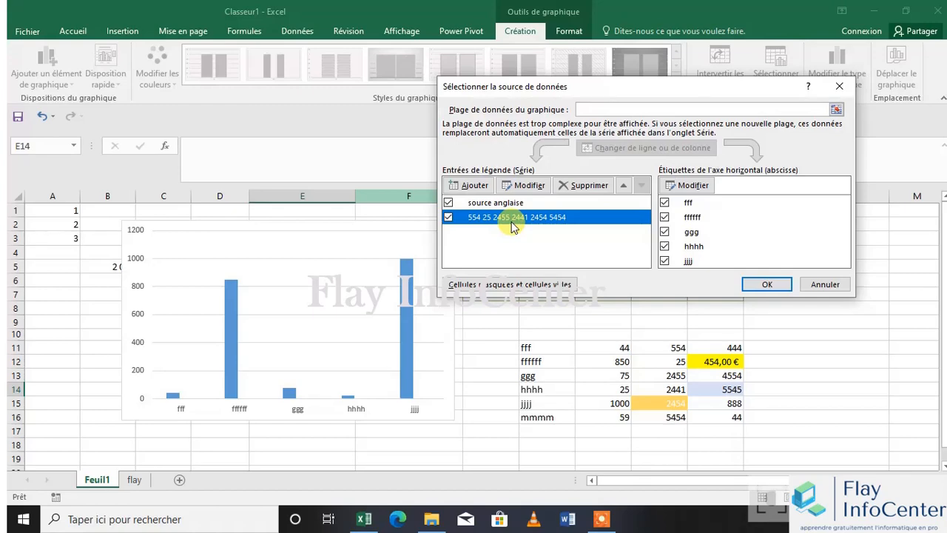
{"action": "left_click", "coordinate": [518, 186]}
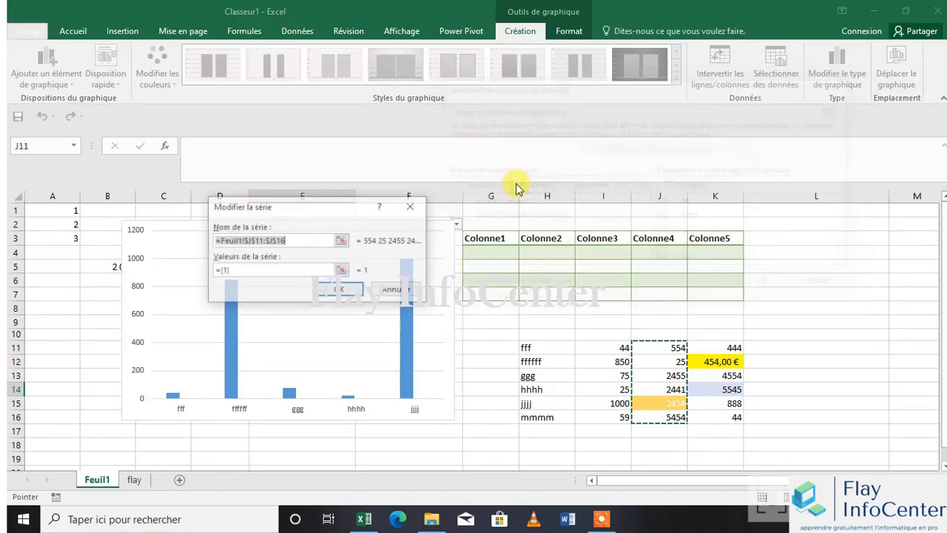
{"action": "type", "text": "so"}
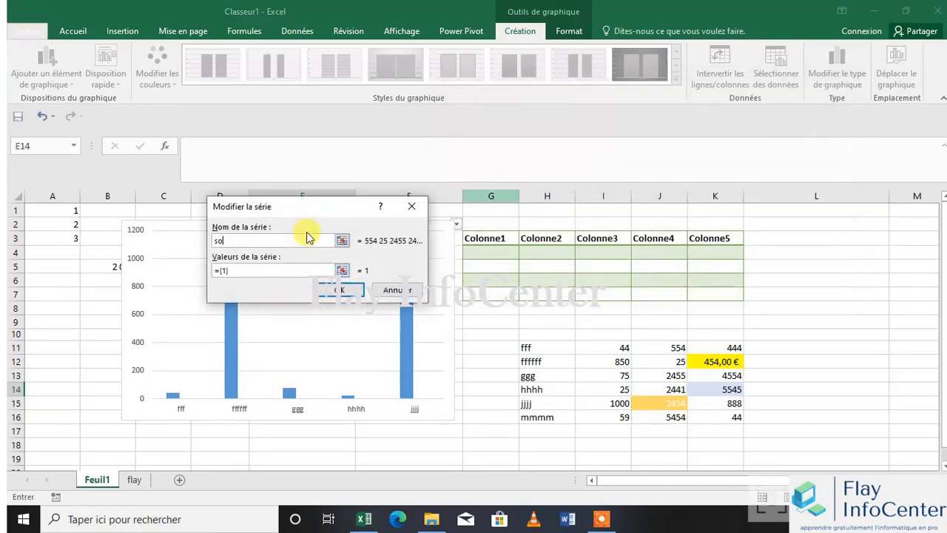
{"action": "type", "text": "urce japonaise"}
{"action": "left_click", "coordinate": [341, 269]}
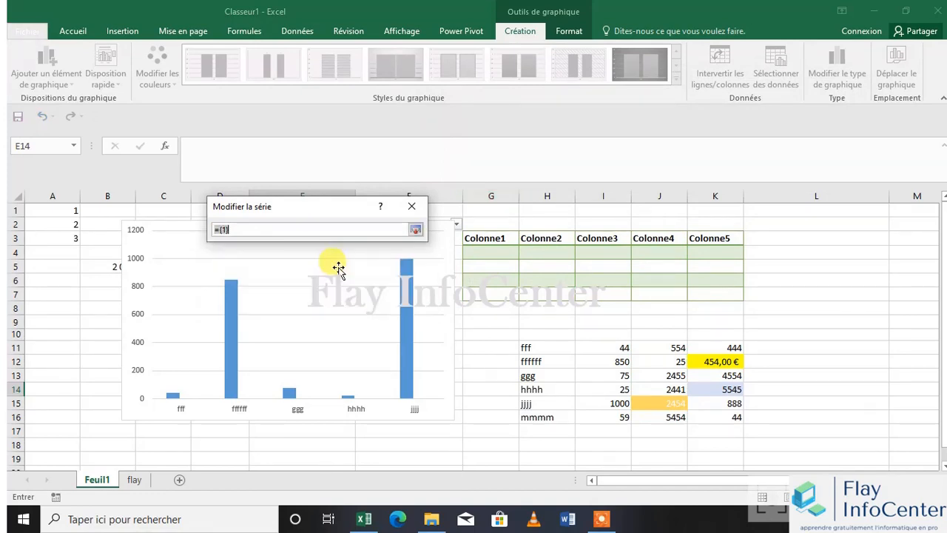
{"action": "left_click_drag", "start_coordinate": [672, 345], "coordinate": [668, 419]}
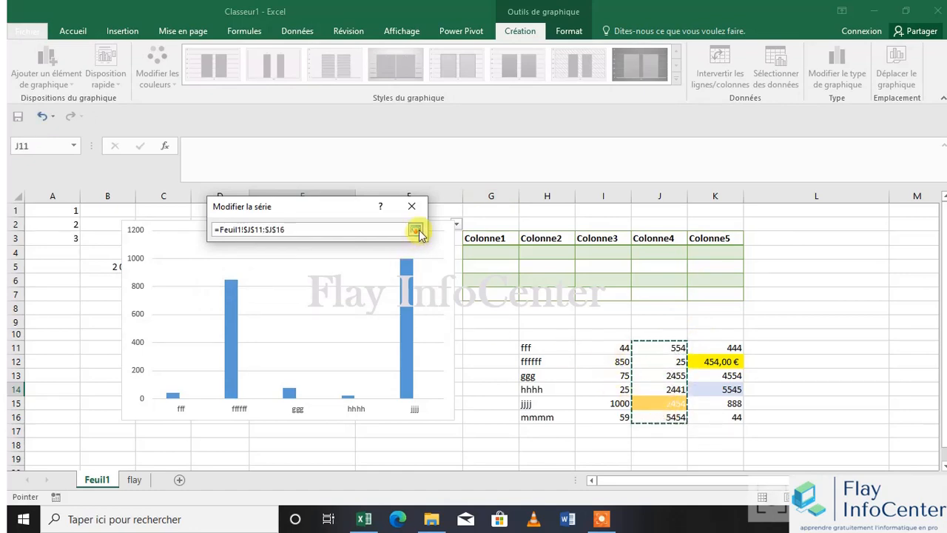
{"action": "left_click", "coordinate": [416, 230]}
{"action": "left_click", "coordinate": [333, 288]}
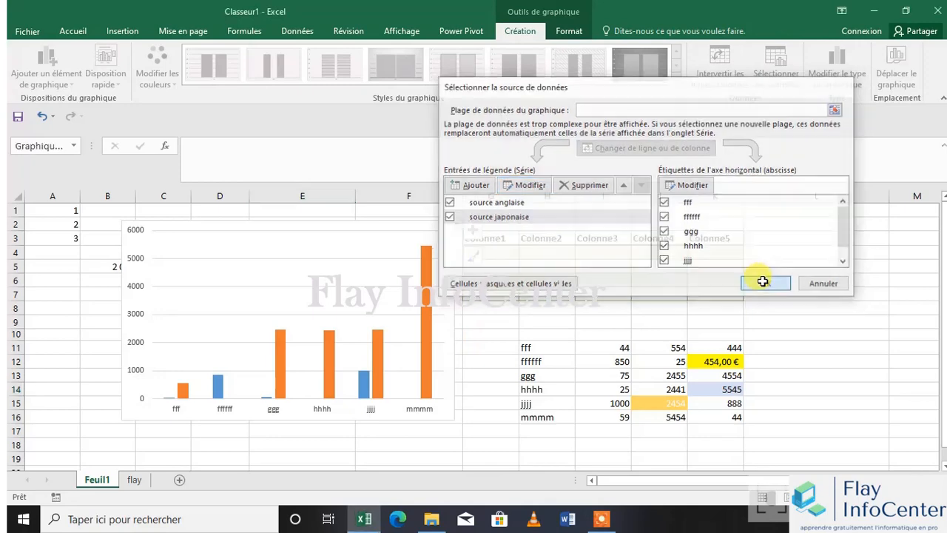
- Apply the data source settings and display the list of chart elements
{"action": "left_click", "coordinate": [764, 284]}
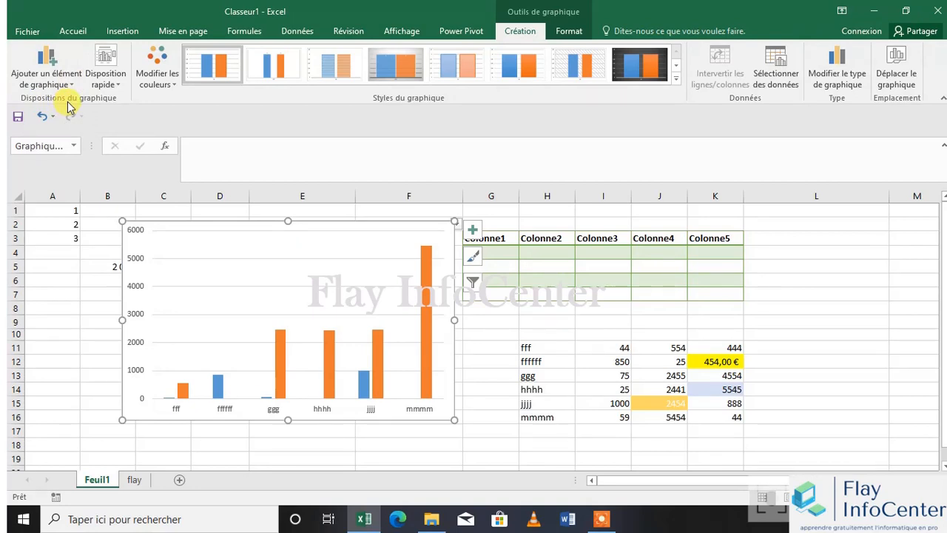
{"action": "left_click", "coordinate": [39, 77]}
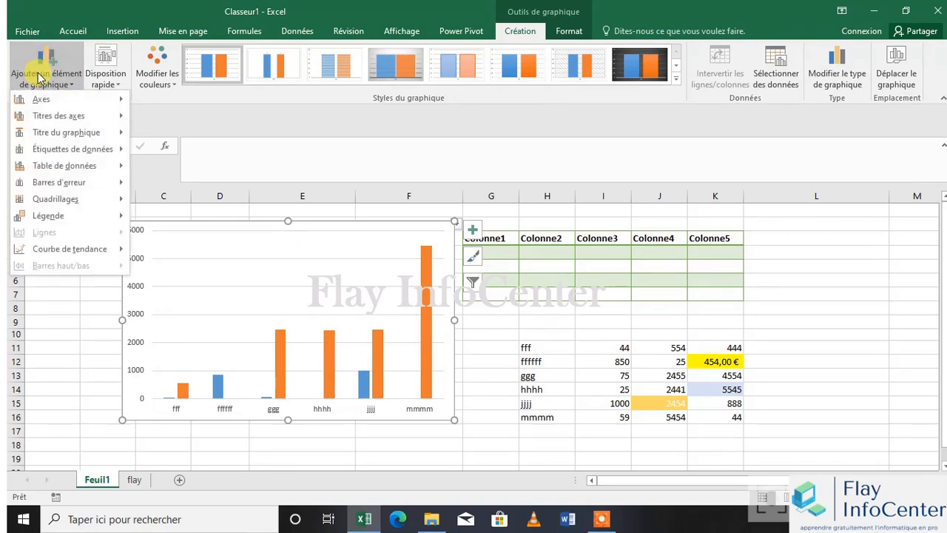
{"action": "left_click", "coordinate": [474, 234]}
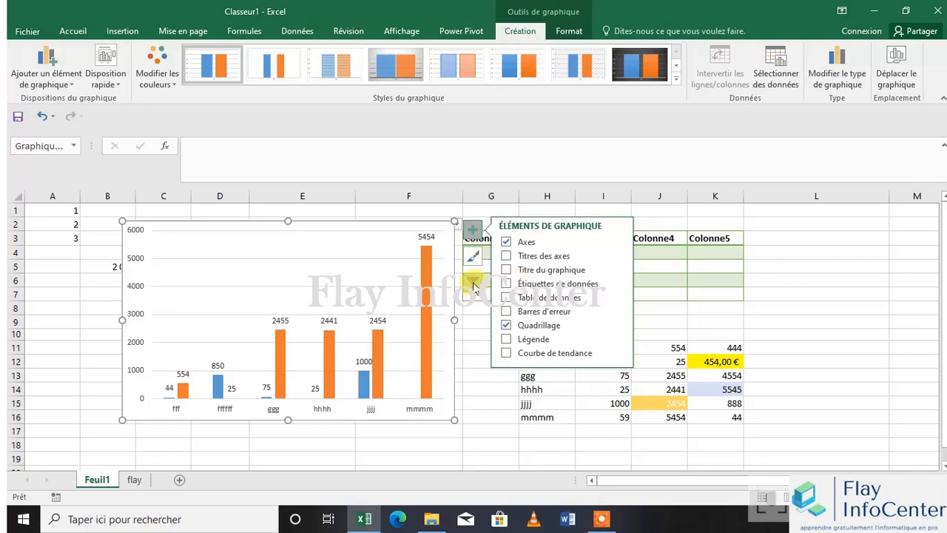
- Explore the chart element options and add data labels with the Centre position
{"action": "left_click", "coordinate": [50, 82]}
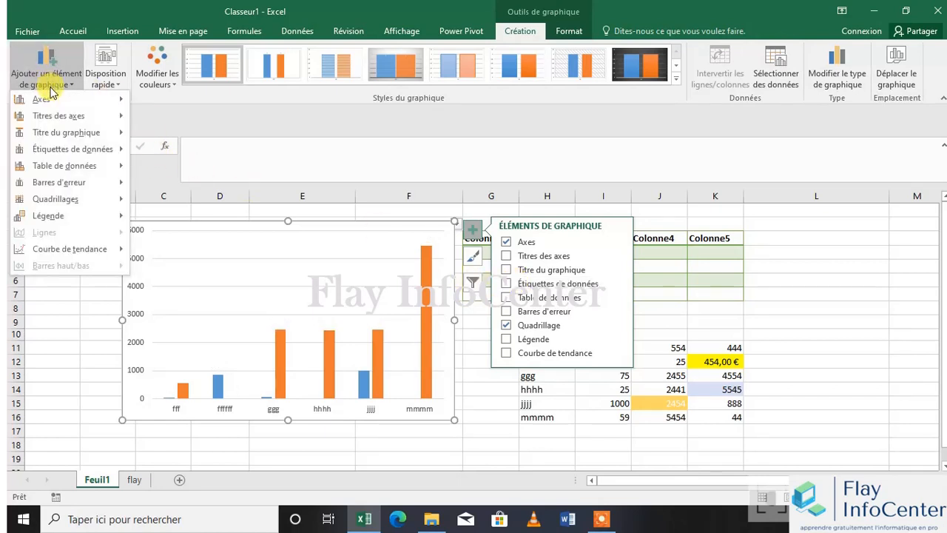
{"action": "mouse_move", "coordinate": [42, 101]}
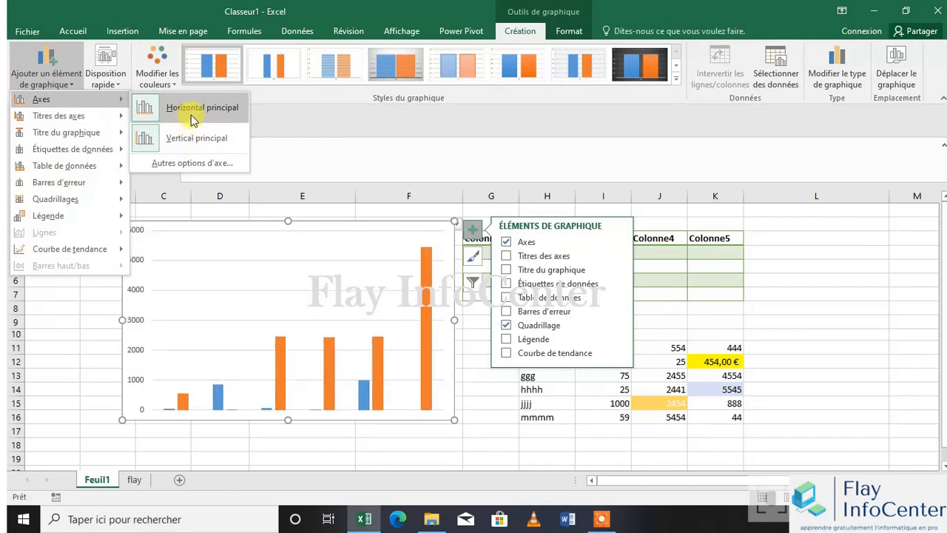
{"action": "mouse_move", "coordinate": [109, 122]}
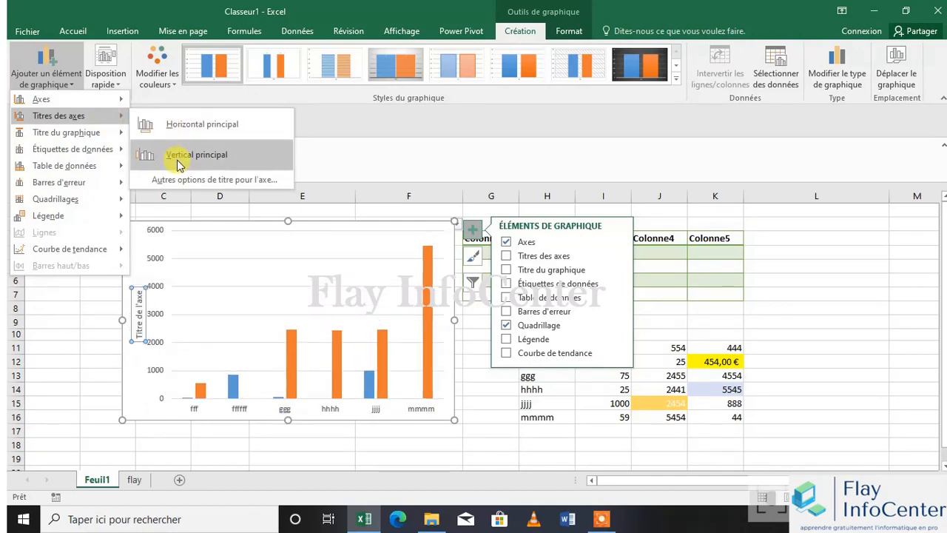
{"action": "mouse_move", "coordinate": [106, 142]}
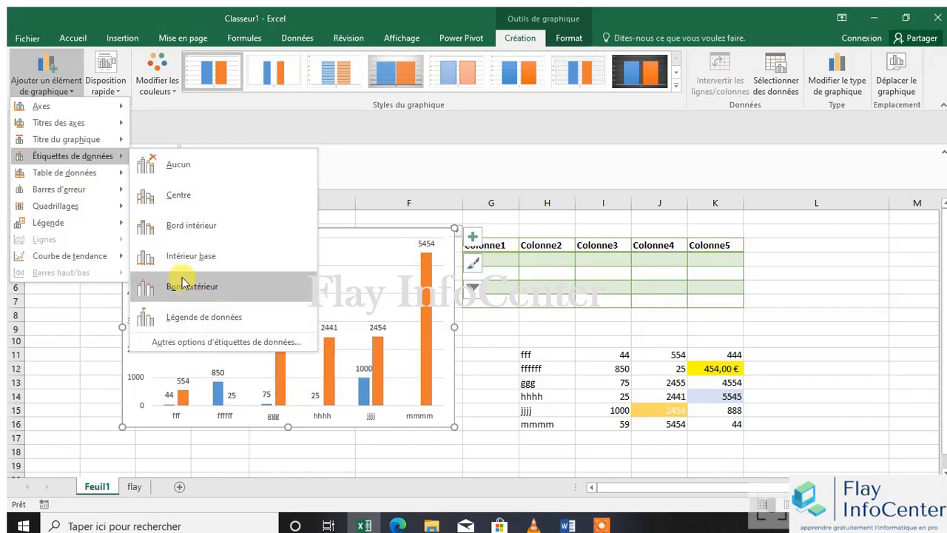
{"action": "mouse_move", "coordinate": [103, 172]}
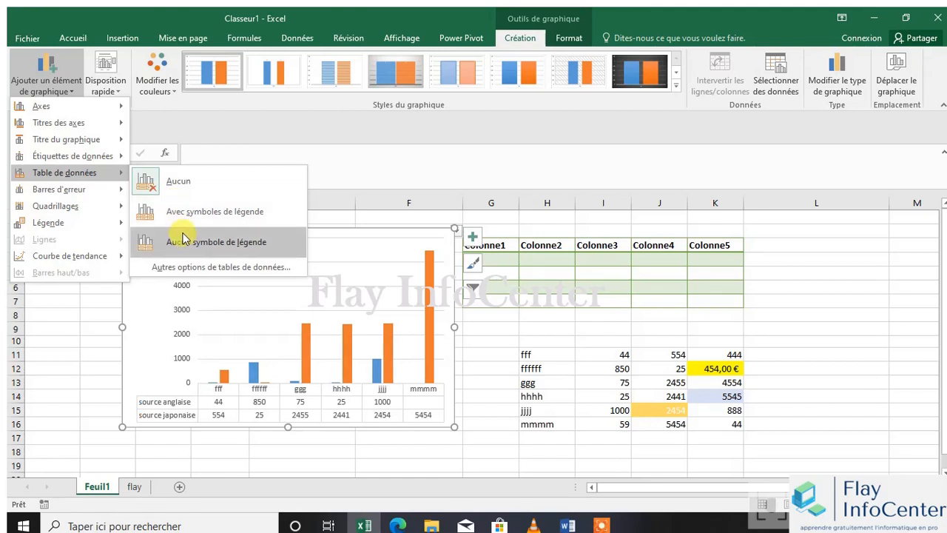
{"action": "mouse_move", "coordinate": [127, 190]}
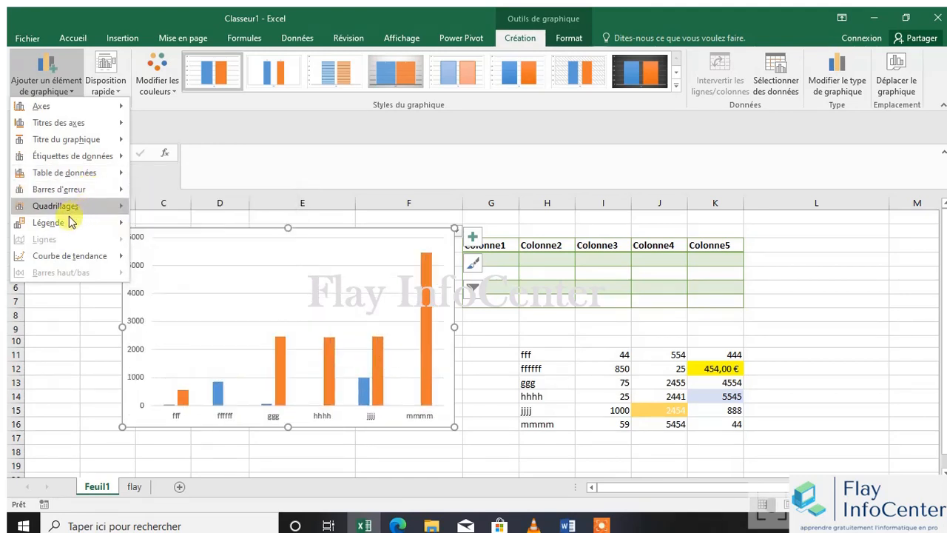
{"action": "mouse_move", "coordinate": [65, 226]}
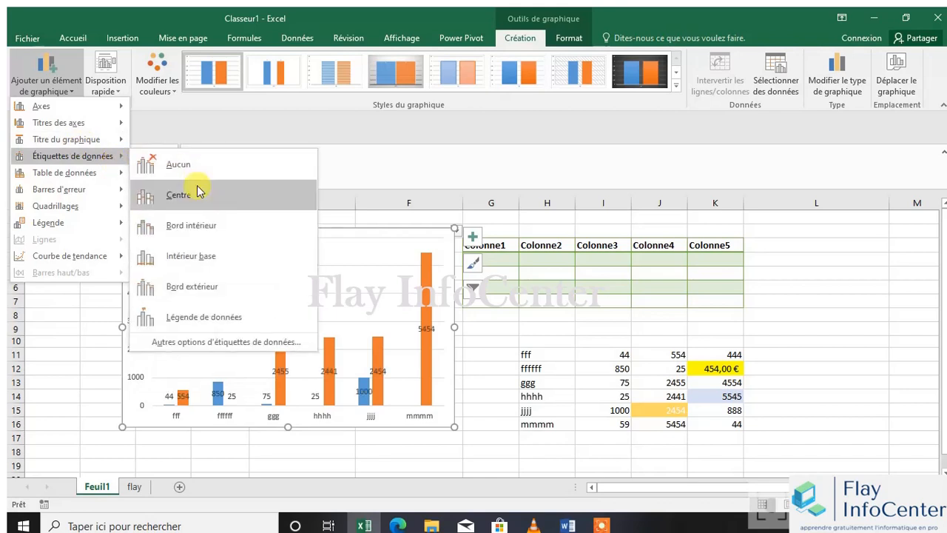
{"action": "left_click", "coordinate": [198, 192]}
- Add an Exponentielle trendline for the "source anglaise" series
{"action": "left_click", "coordinate": [44, 80]}
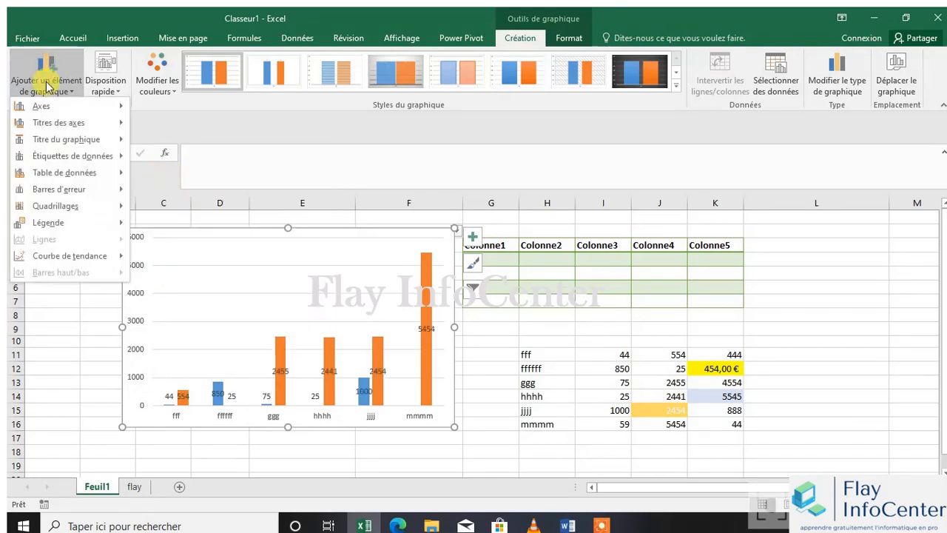
{"action": "mouse_move", "coordinate": [95, 205]}
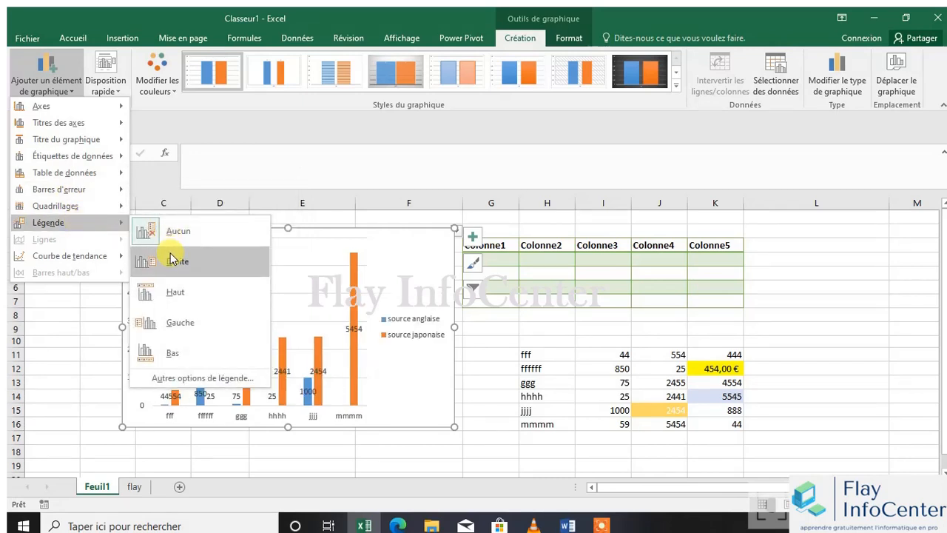
{"action": "mouse_move", "coordinate": [99, 254]}
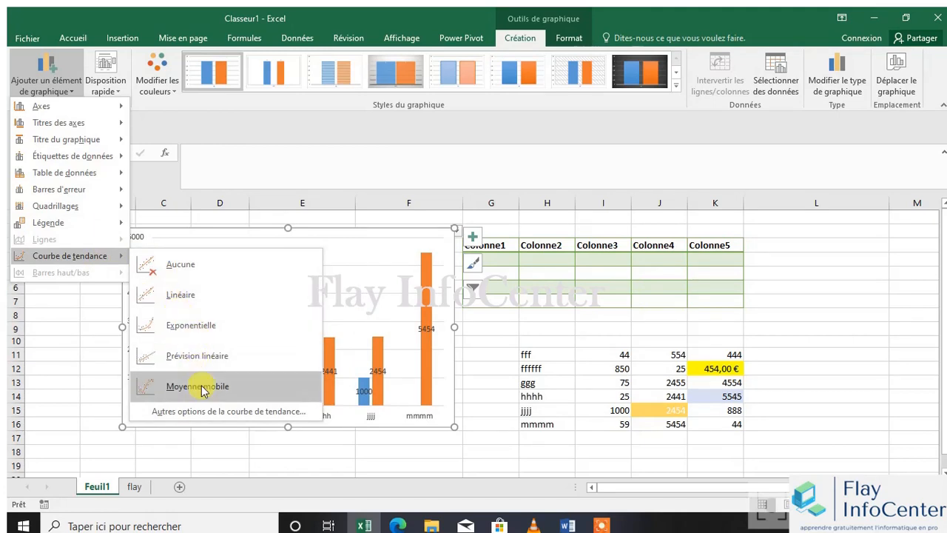
{"action": "left_click", "coordinate": [189, 327]}
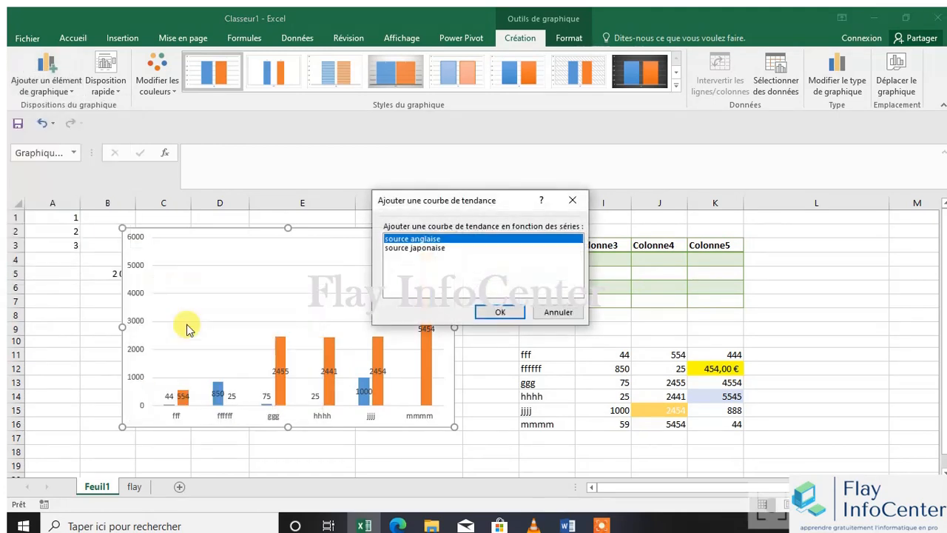
{"action": "left_click", "coordinate": [497, 312]}
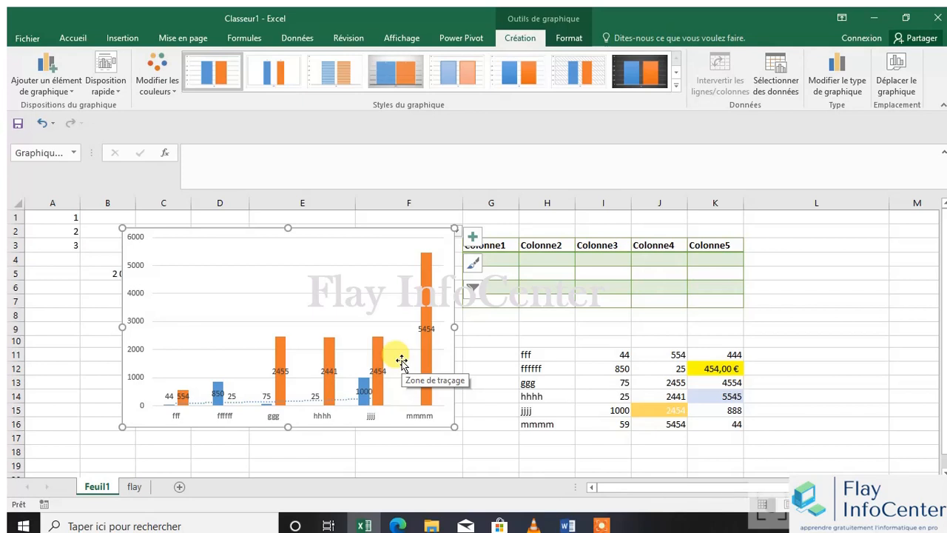
- Preview the quick layouts, colour palettes and chart styles offered for the chart without applying any
{"action": "left_click", "coordinate": [119, 84]}
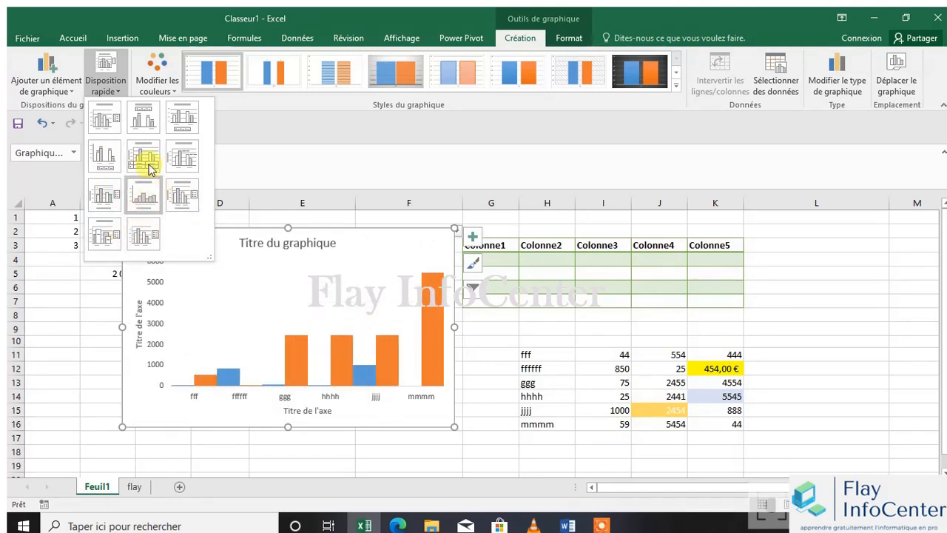
{"action": "left_click", "coordinate": [164, 75]}
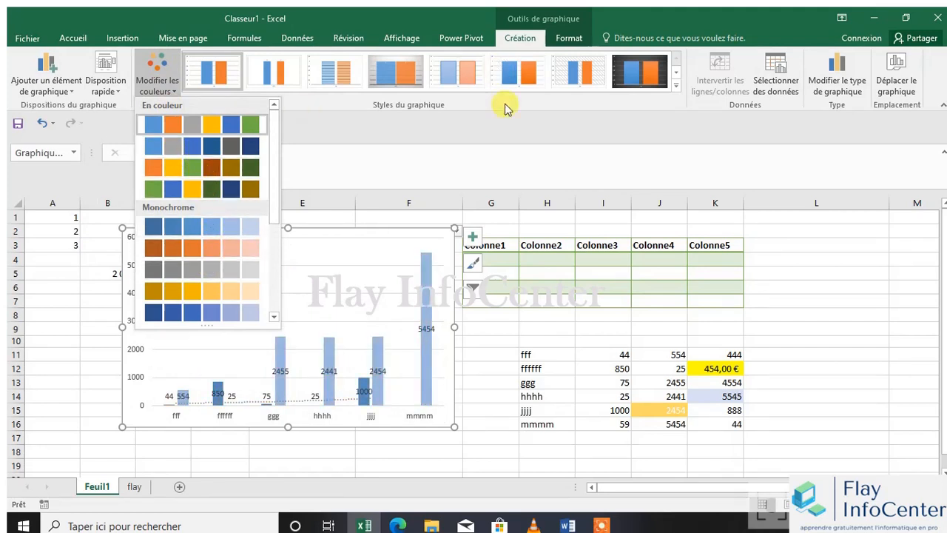
{"action": "left_click", "coordinate": [676, 90]}
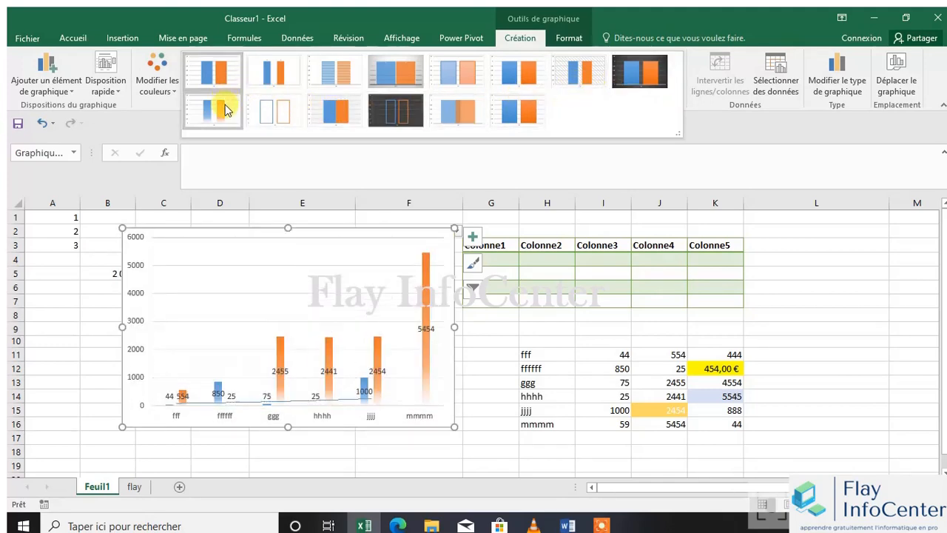
{"action": "left_click", "coordinate": [766, 138]}
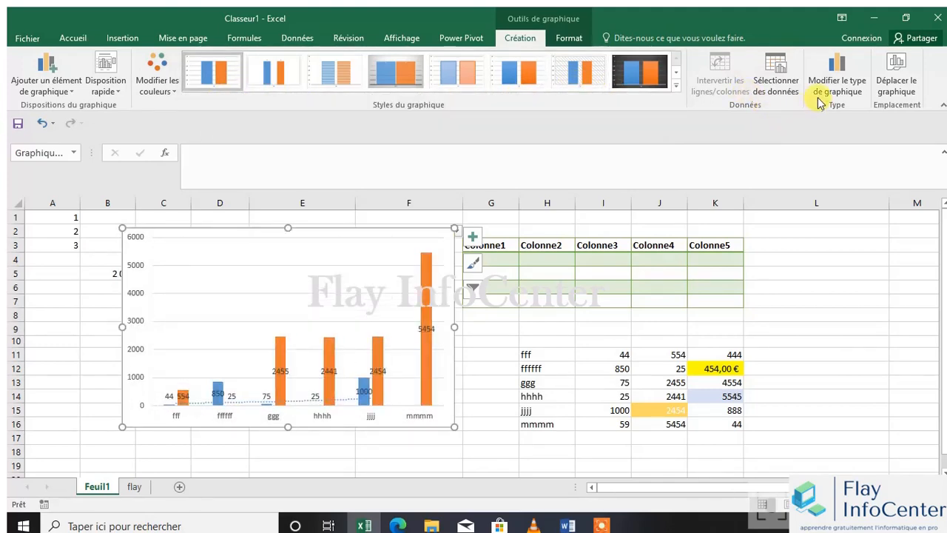
- Change the chart type to Histogramme groupé 3D
{"action": "left_click", "coordinate": [837, 96]}
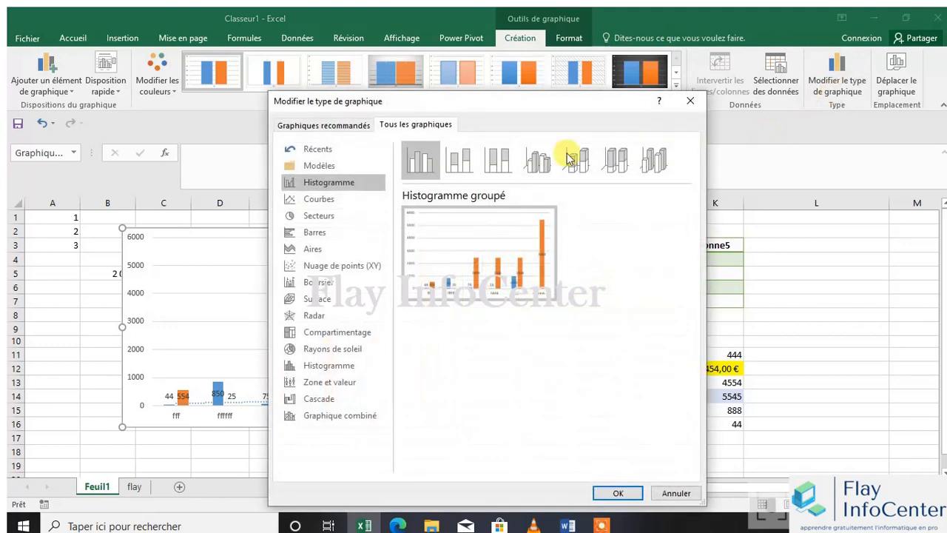
{"action": "left_click", "coordinate": [497, 159]}
{"action": "left_click", "coordinate": [534, 162]}
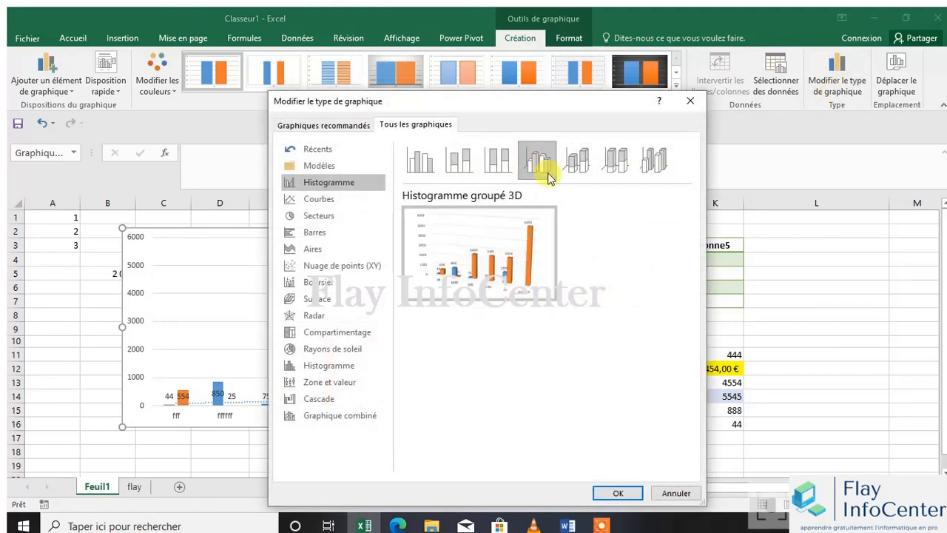
{"action": "left_click", "coordinate": [611, 492]}
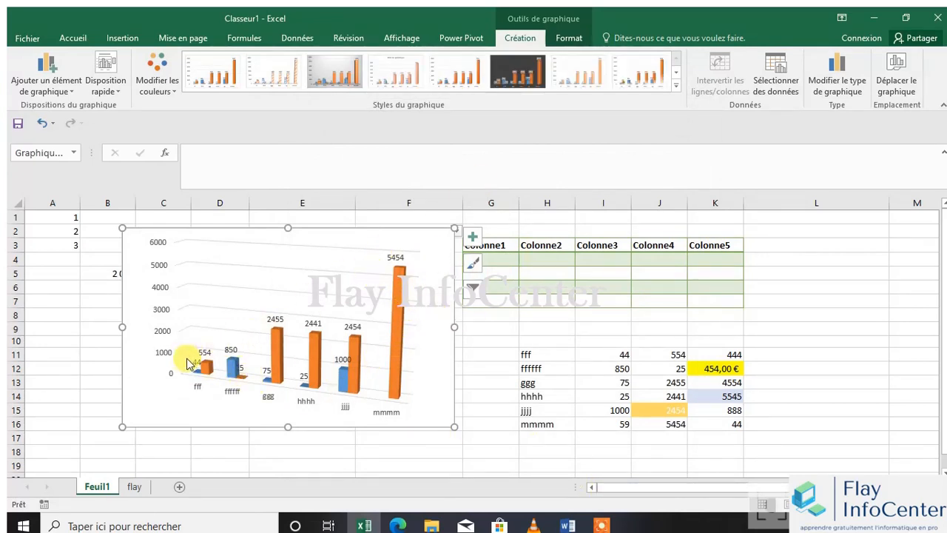
- Open the chart type settings for the 3D clustered column chart
{"action": "left_click", "coordinate": [850, 81]}
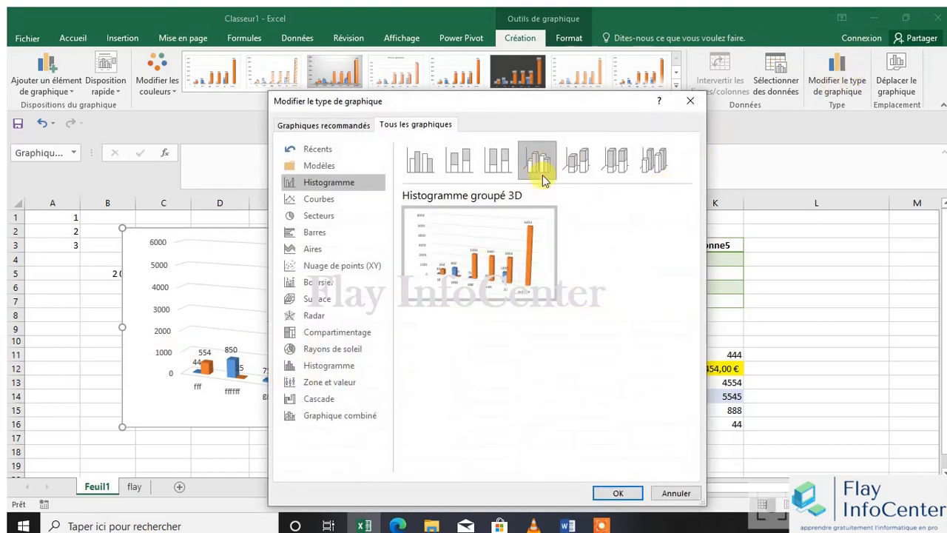
{"action": "left_click", "coordinate": [602, 525]}
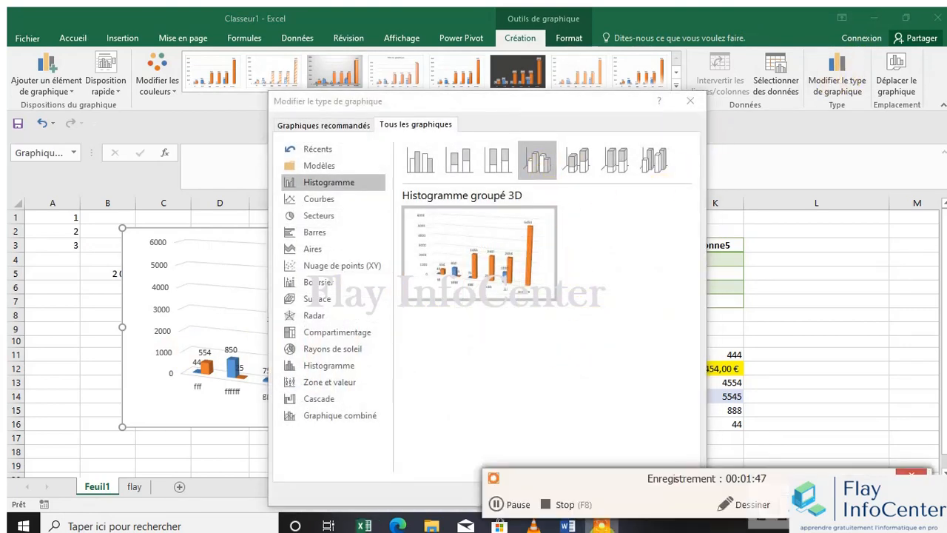
{"action": "left_click", "coordinate": [516, 504]}
{"action": "left_click", "coordinate": [517, 504]}
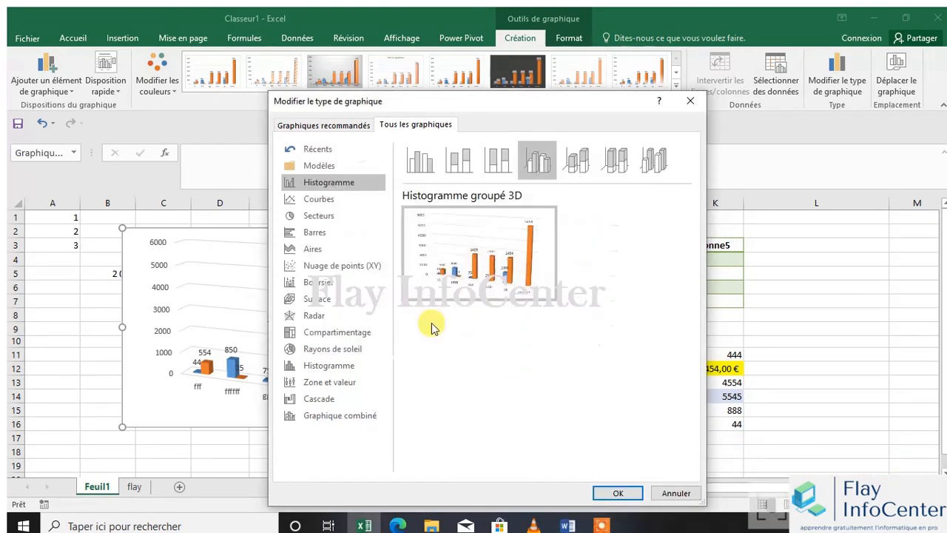
- Preview the Histogramme empilé en 3D subtype, and apply Histogramme 3D as the chart type
{"action": "left_click", "coordinate": [577, 160]}
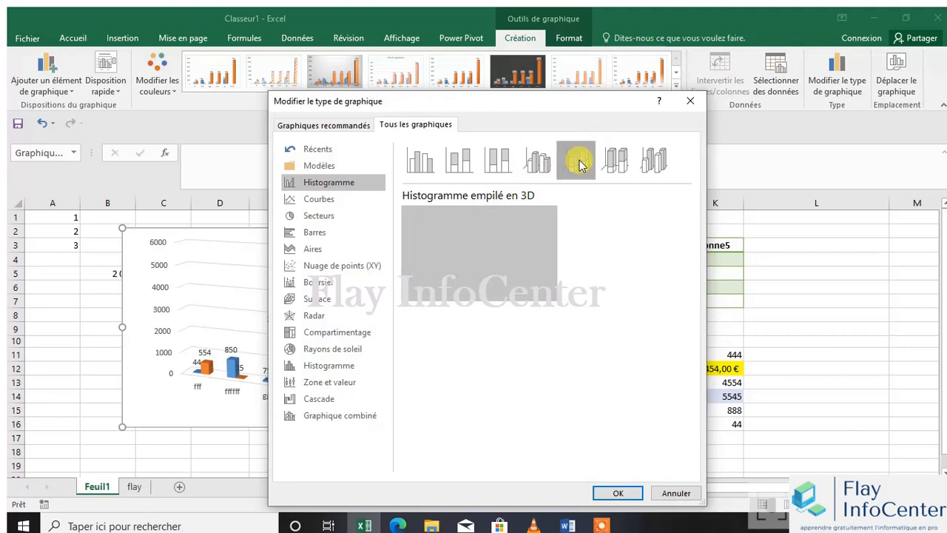
{"action": "left_click", "coordinate": [651, 158]}
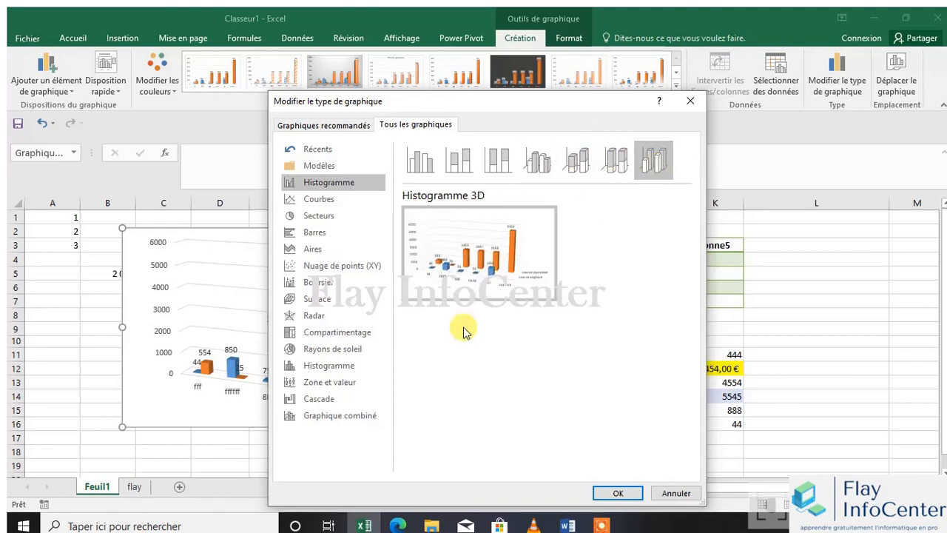
{"action": "left_click", "coordinate": [618, 494]}
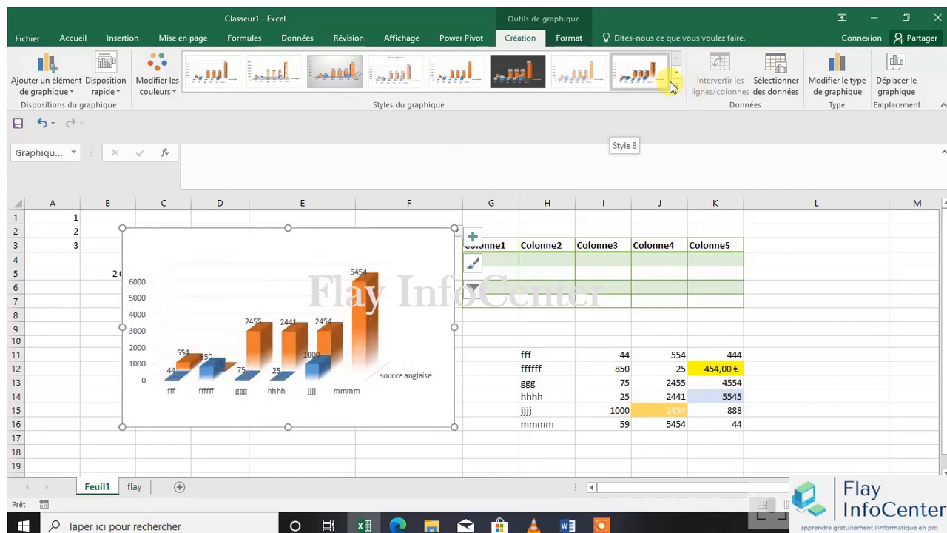
- Review the chart's placement options and confirm it as an object in Feuil1
{"action": "left_click", "coordinate": [896, 82]}
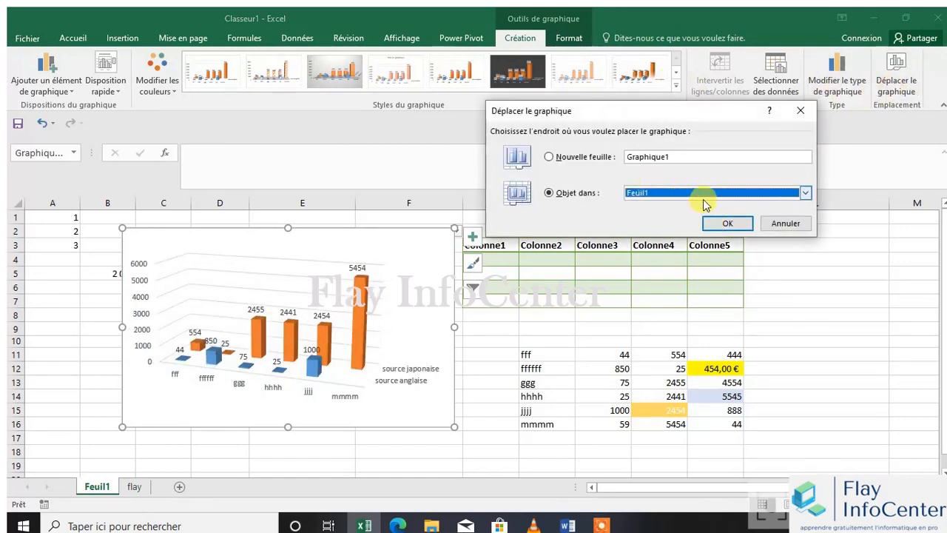
{"action": "left_click", "coordinate": [725, 223]}
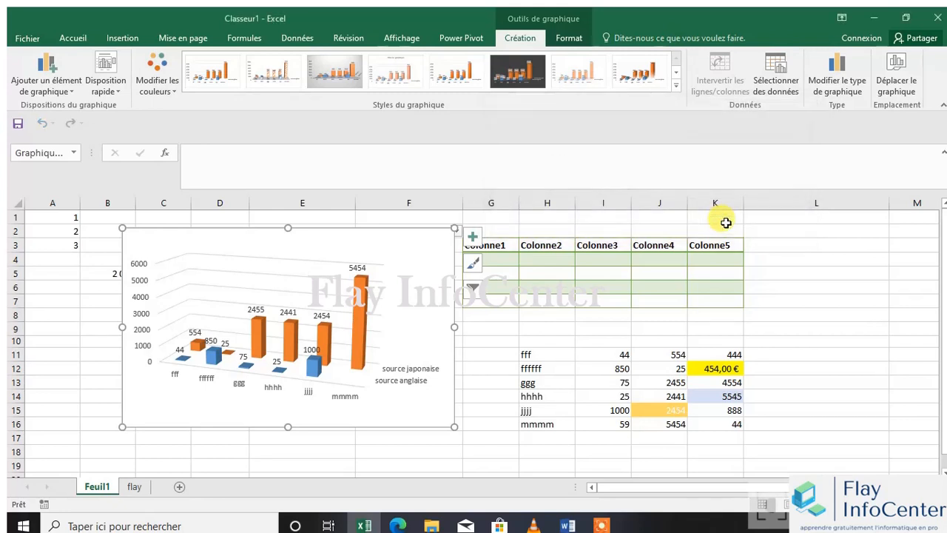